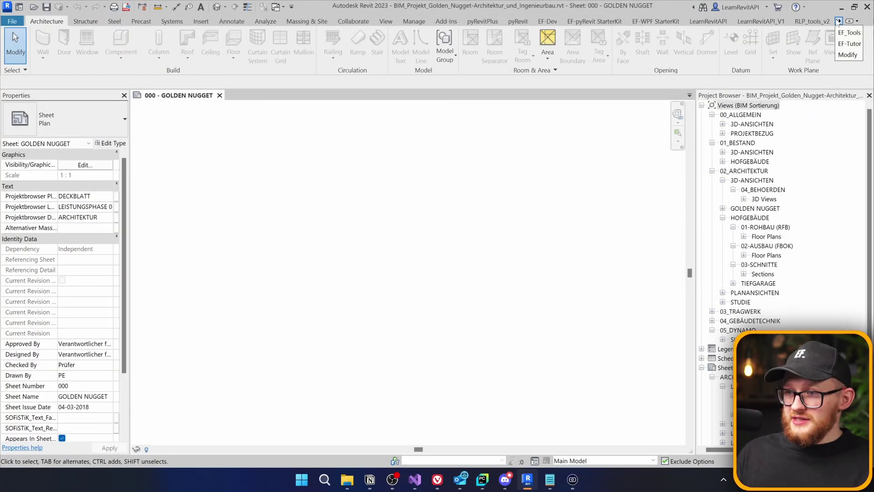
Launch EF Sheet Generator from the EF_Tools tab's floating Sheets panel
{"action": "left_click", "coordinate": [848, 32]}
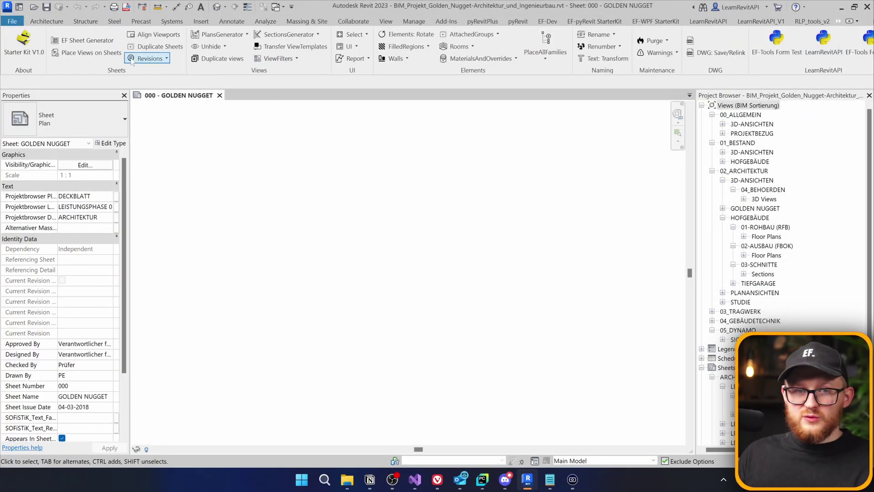
{"action": "left_click_drag", "start_coordinate": [116, 70], "coordinate": [215, 154]}
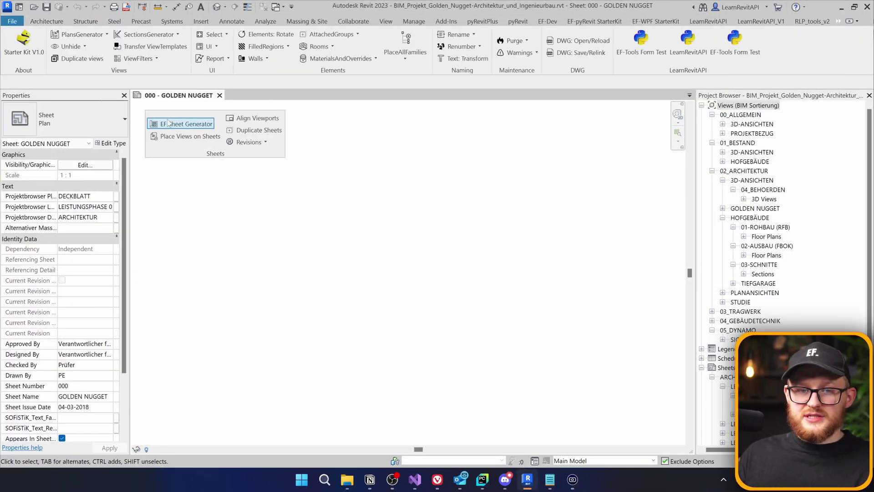
{"action": "left_click", "coordinate": [168, 126]}
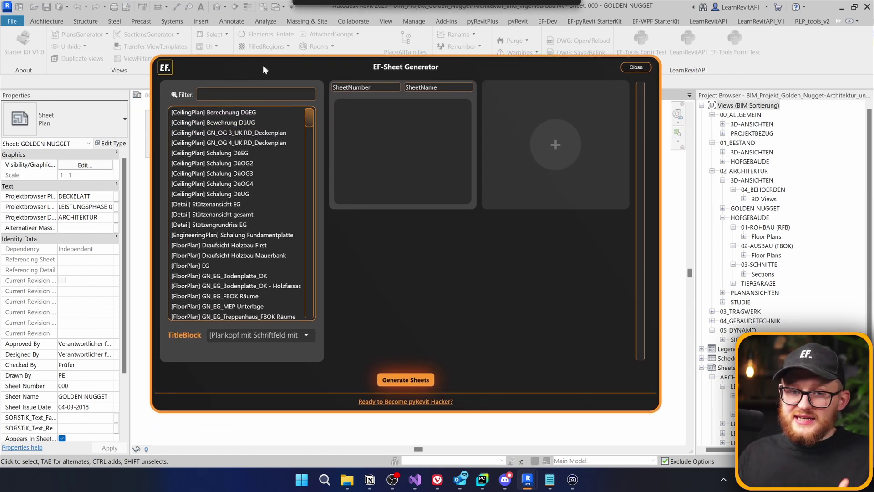
Filter the view list for 'RFB og1' and put GN_OG 1_OK RFB on the first sheet
{"action": "scroll", "coordinate": [230, 183], "scroll_direction": "down", "scroll_amount": 4}
{"action": "scroll", "coordinate": [230, 182], "scroll_direction": "down", "scroll_amount": 7}
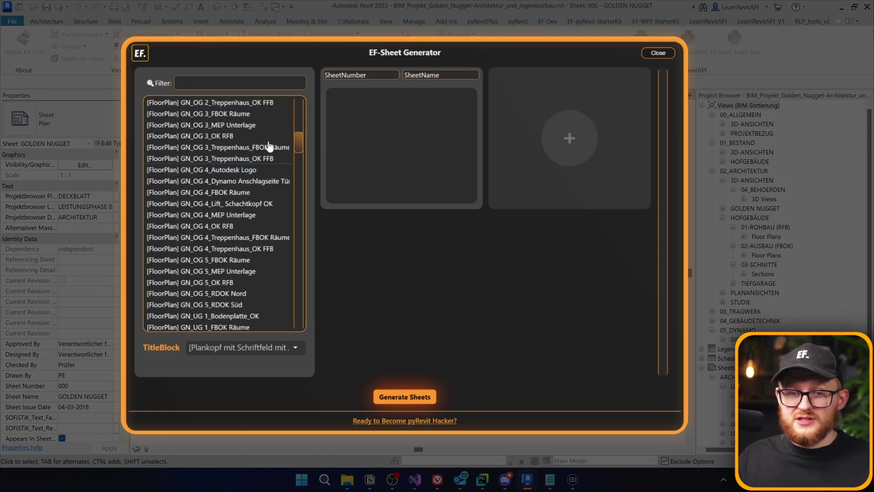
{"action": "scroll", "coordinate": [230, 137], "scroll_direction": "up", "scroll_amount": 3}
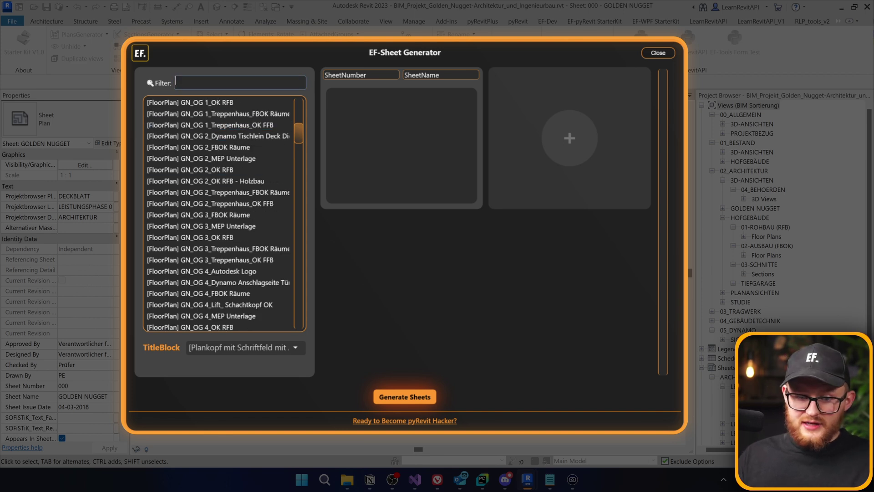
{"action": "type", "text": "RFB og1"}
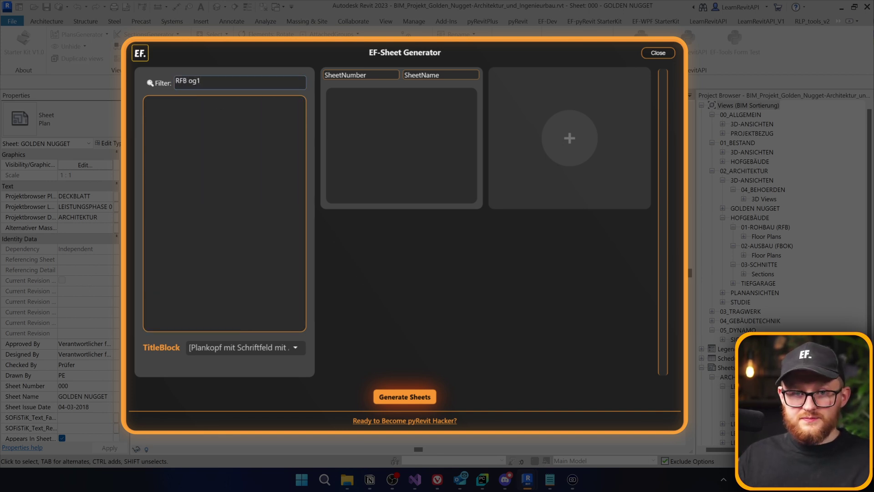
{"action": "key", "text": "BackSpace"}
{"action": "type", "text": "1"}
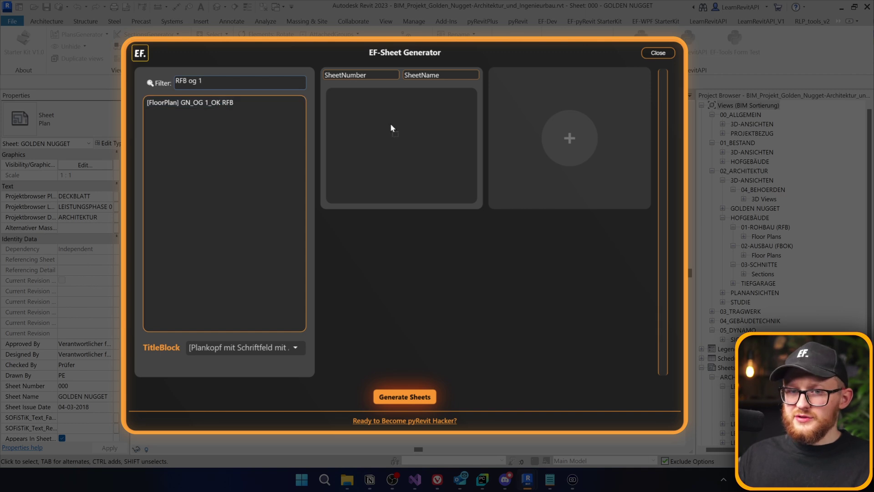
{"action": "left_click_drag", "start_coordinate": [391, 127], "coordinate": [393, 129]}
Add three more sheets and place both OG 2 RFB plans, including Holzbau, on the second
{"action": "left_click", "coordinate": [565, 138]}
{"action": "left_click", "coordinate": [405, 278]}
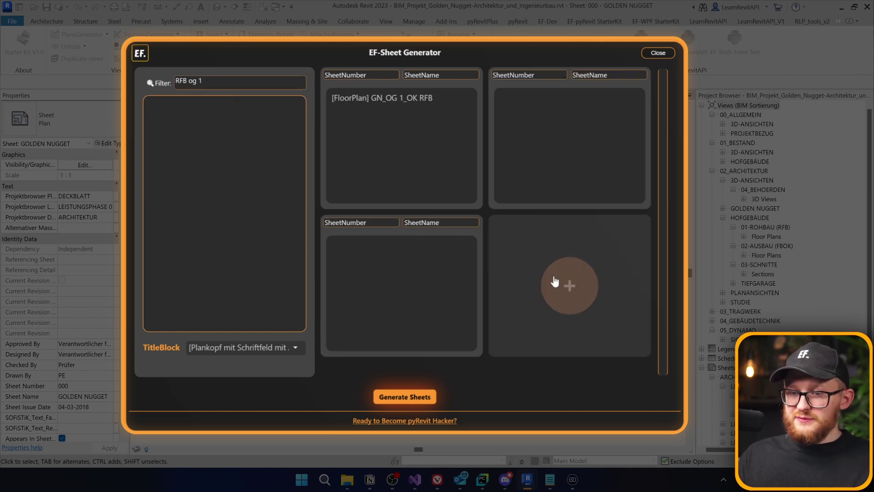
{"action": "left_click", "coordinate": [554, 283]}
{"action": "key", "text": "BackSpace"}
{"action": "type", "text": "2"}
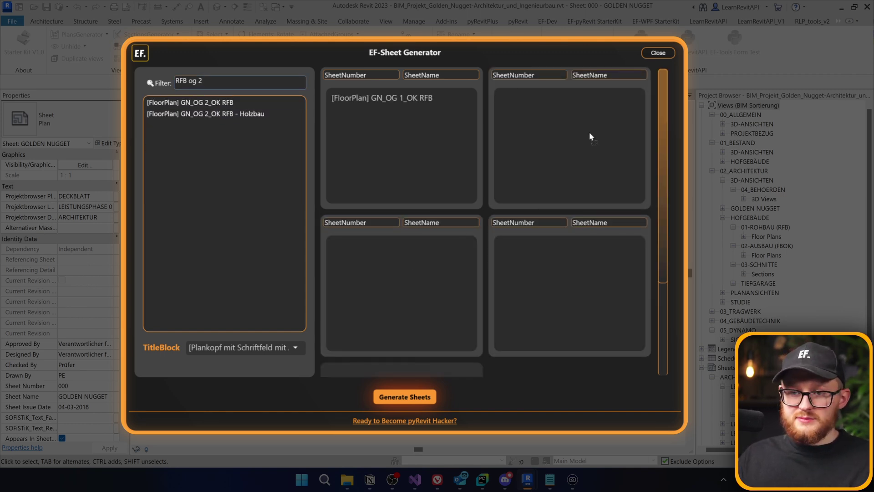
{"action": "left_click_drag", "start_coordinate": [195, 103], "coordinate": [558, 140]}
Place the GN_OG 3 and GN_OG 4 RFB plans on the third and fourth sheets
{"action": "key", "text": "BackSpace"}
{"action": "type", "text": "3"}
{"action": "left_click_drag", "start_coordinate": [230, 101], "coordinate": [385, 281]}
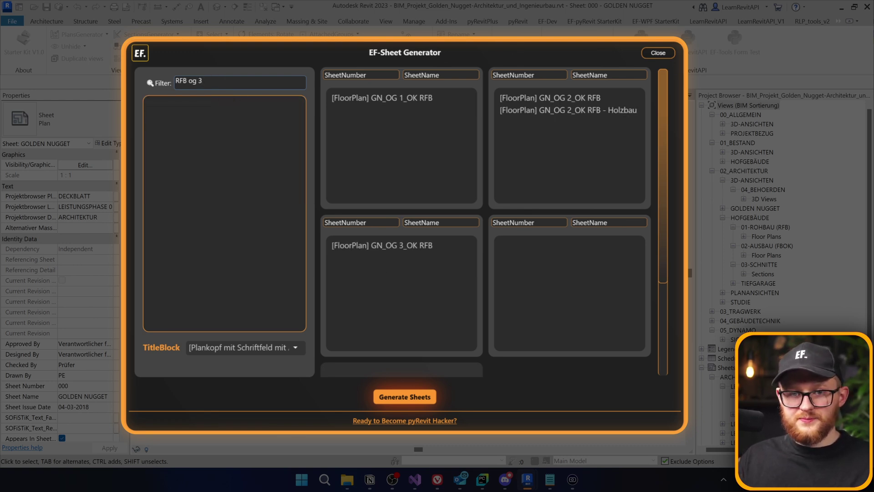
{"action": "key", "text": "BackSpace"}
{"action": "type", "text": "4"}
{"action": "left_click_drag", "start_coordinate": [220, 105], "coordinate": [546, 273]}
Add a fifth sheet and place the GN_OG 5_OK RFB plan on it
{"action": "key", "text": "BackSpace"}
{"action": "type", "text": "5"}
{"action": "scroll", "coordinate": [527, 215], "scroll_direction": "down", "scroll_amount": 3}
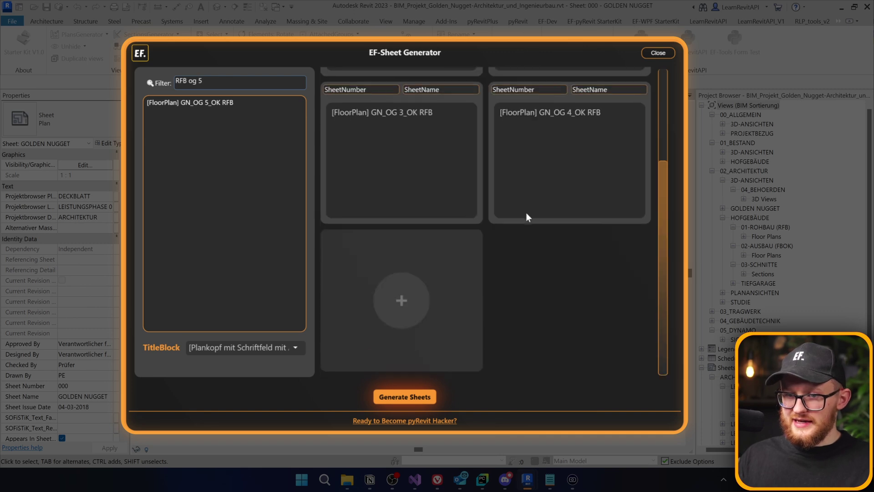
{"action": "left_click", "coordinate": [416, 319]}
{"action": "left_click_drag", "start_coordinate": [242, 104], "coordinate": [405, 268]}
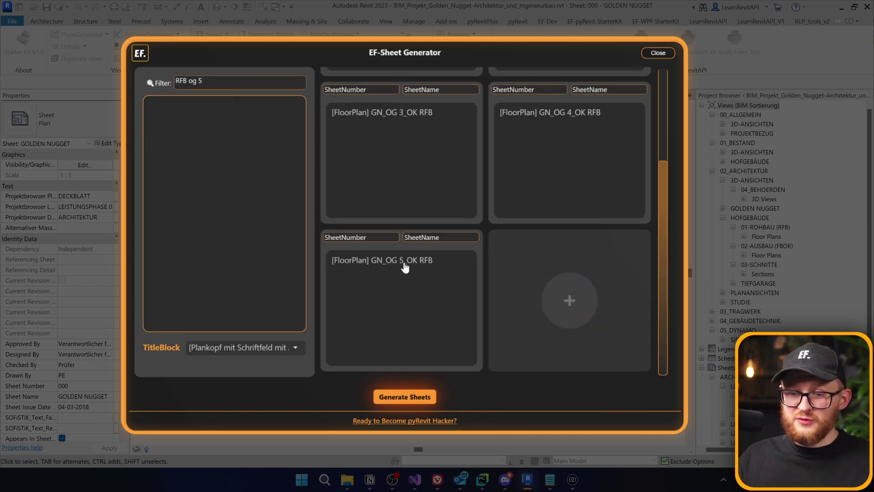
{"action": "scroll", "coordinate": [405, 268], "scroll_direction": "up", "scroll_amount": 2}
Filter for 'leg', put Legende Entwurf on all five sheets, then clear the filter
{"action": "type", "text": "legend"}
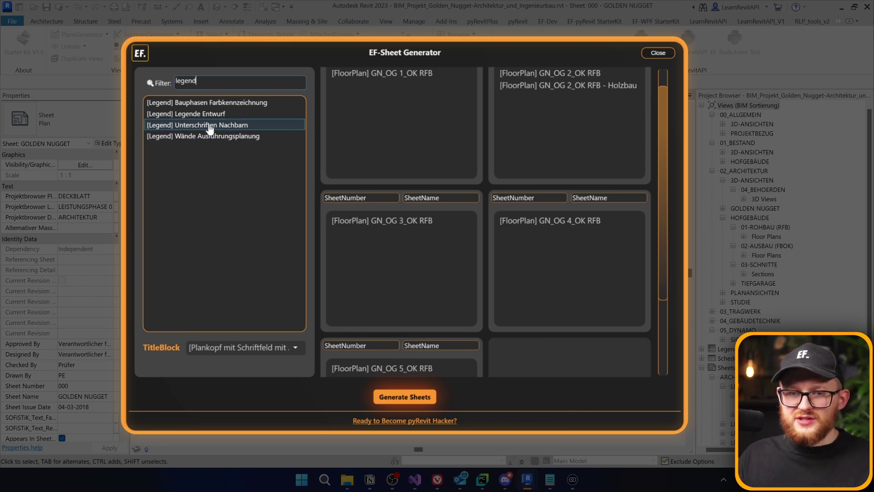
{"action": "scroll", "coordinate": [412, 158], "scroll_direction": "up", "scroll_amount": 1}
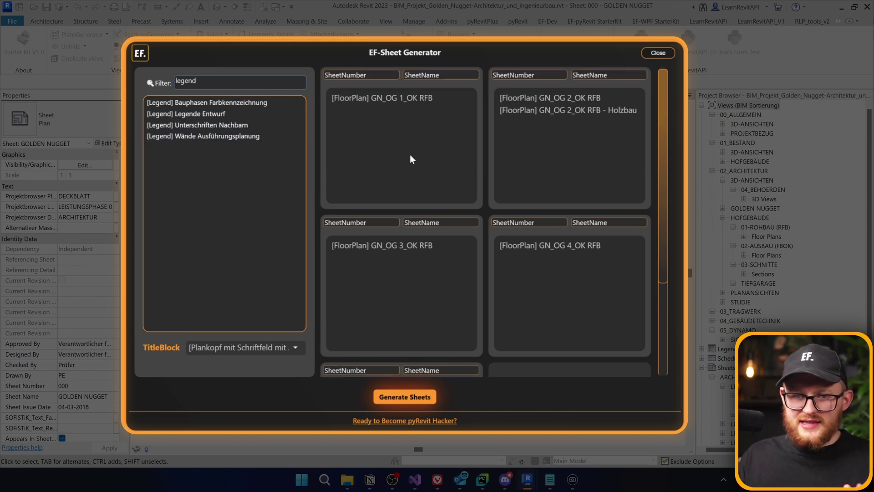
{"action": "left_click_drag", "start_coordinate": [246, 117], "coordinate": [370, 278]}
{"action": "left_click_drag", "start_coordinate": [218, 114], "coordinate": [556, 260]}
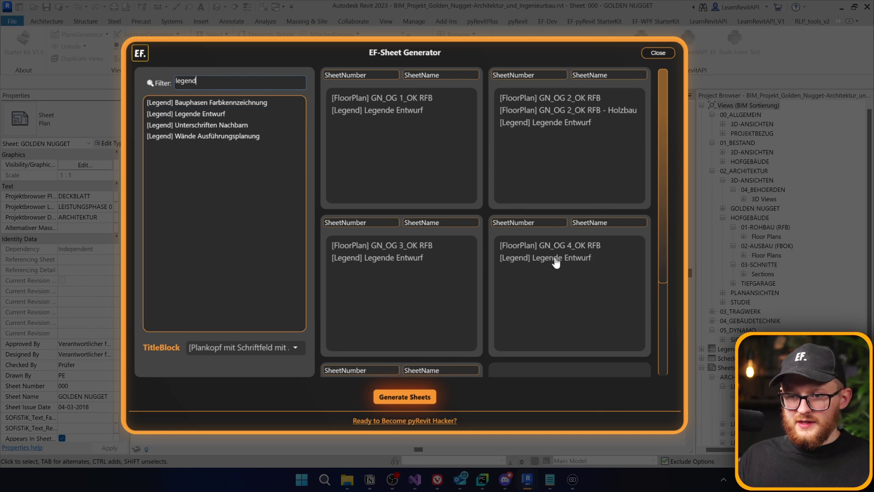
{"action": "scroll", "coordinate": [524, 250], "scroll_direction": "down", "scroll_amount": 5}
{"action": "left_click_drag", "start_coordinate": [191, 140], "coordinate": [376, 294]}
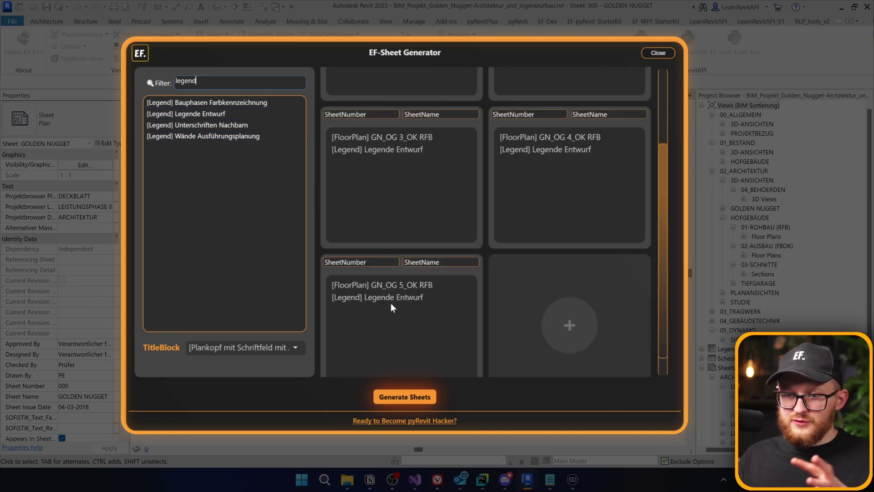
{"action": "scroll", "coordinate": [401, 296], "scroll_direction": "up", "scroll_amount": 3}
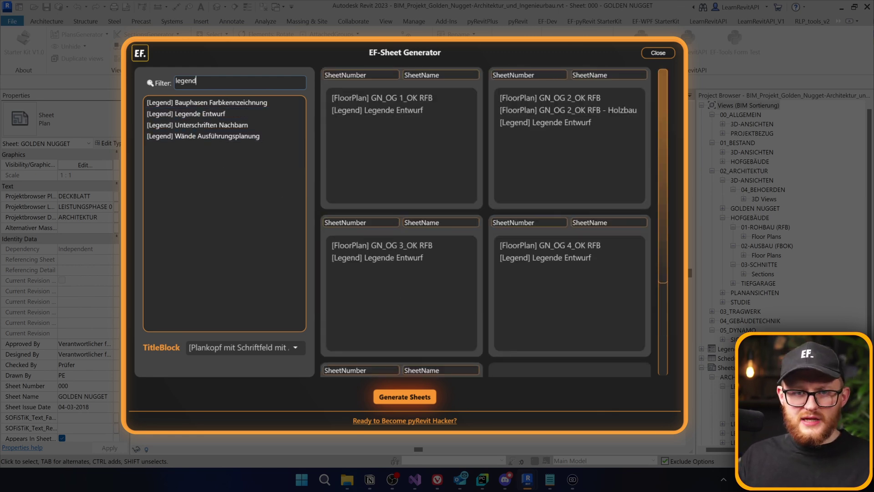
{"action": "key", "text": "ctrl+a"}
{"action": "key", "text": "BackSpace"}
Filter for 'EG' and make two copies of the ISO Schnitt EG Fassade 3D view
{"action": "type", "text": "EG"}
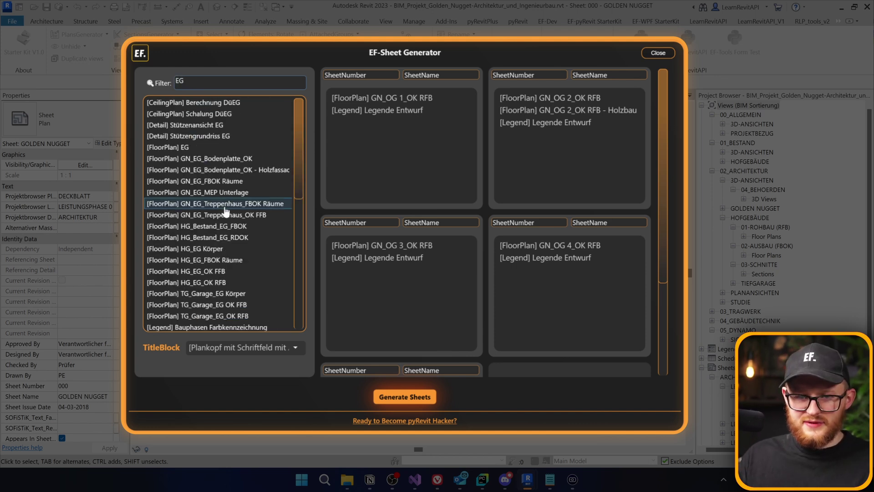
{"action": "scroll", "coordinate": [235, 190], "scroll_direction": "down", "scroll_amount": 1}
{"action": "scroll", "coordinate": [225, 185], "scroll_direction": "down", "scroll_amount": 5}
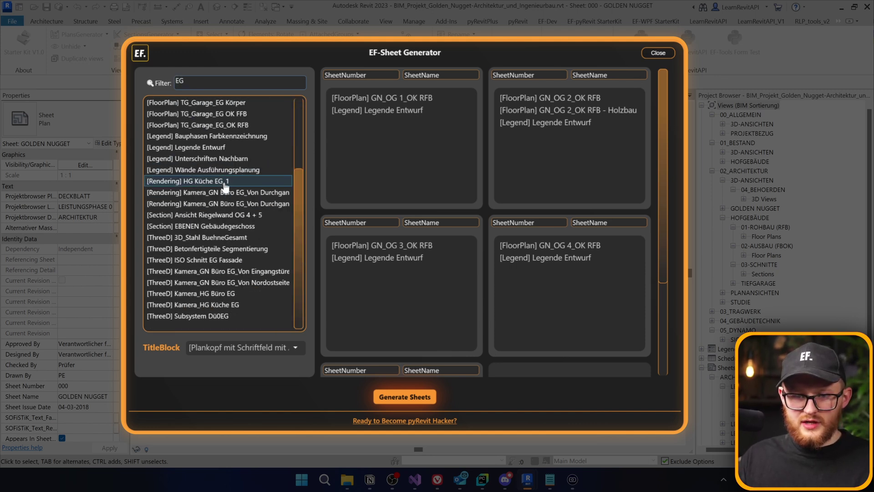
{"action": "scroll", "coordinate": [224, 186], "scroll_direction": "up", "scroll_amount": 1}
{"action": "scroll", "coordinate": [223, 255], "scroll_direction": "down", "scroll_amount": 1}
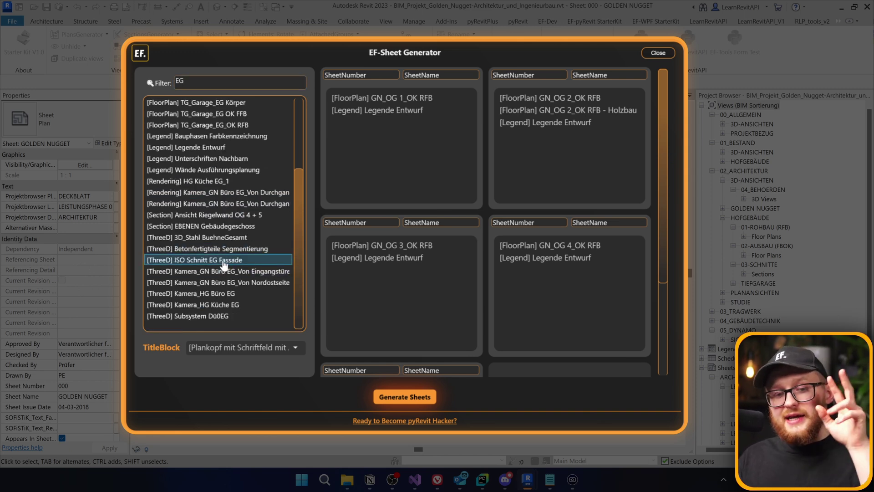
{"action": "right_click", "coordinate": [223, 264]}
{"action": "left_click", "coordinate": [265, 279]}
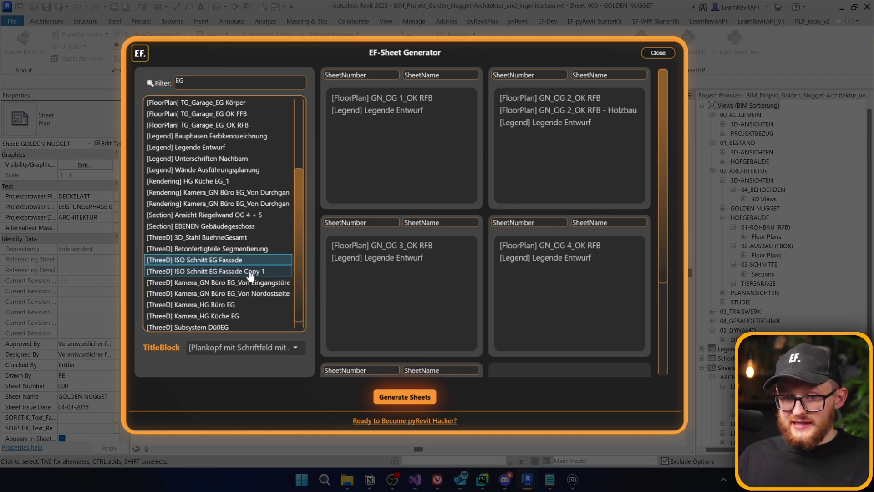
{"action": "right_click", "coordinate": [250, 273]}
{"action": "left_click", "coordinate": [265, 281]}
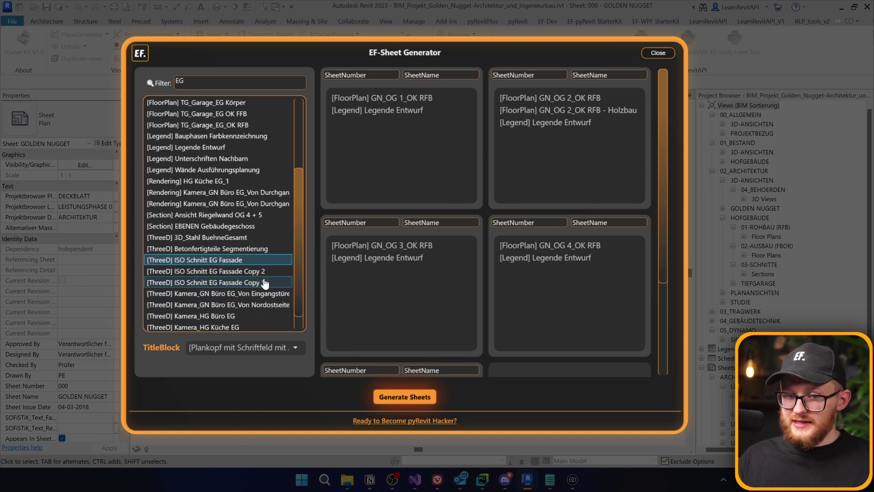
Place Copy 2 on sheet one, Copy 1 on sheet two, and a new Copy 3 on sheet three
{"action": "left_click_drag", "start_coordinate": [255, 272], "coordinate": [404, 169]}
{"action": "left_click_drag", "start_coordinate": [257, 272], "coordinate": [541, 155]}
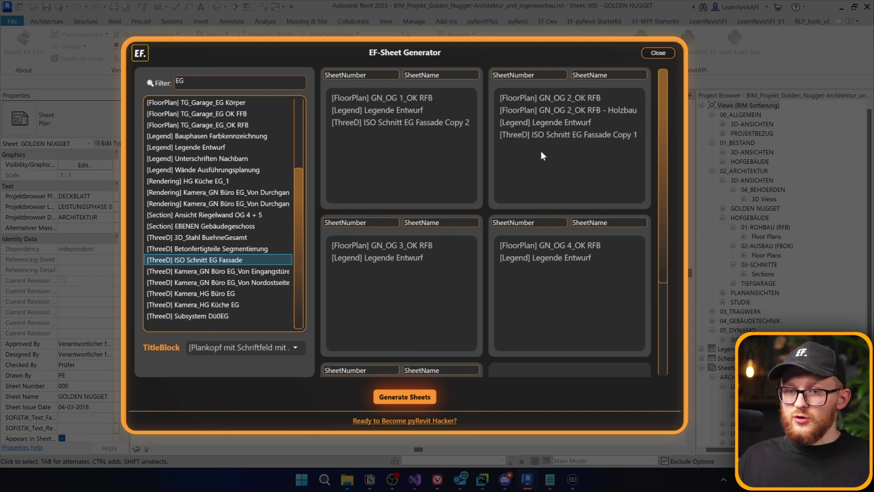
{"action": "right_click", "coordinate": [252, 263]}
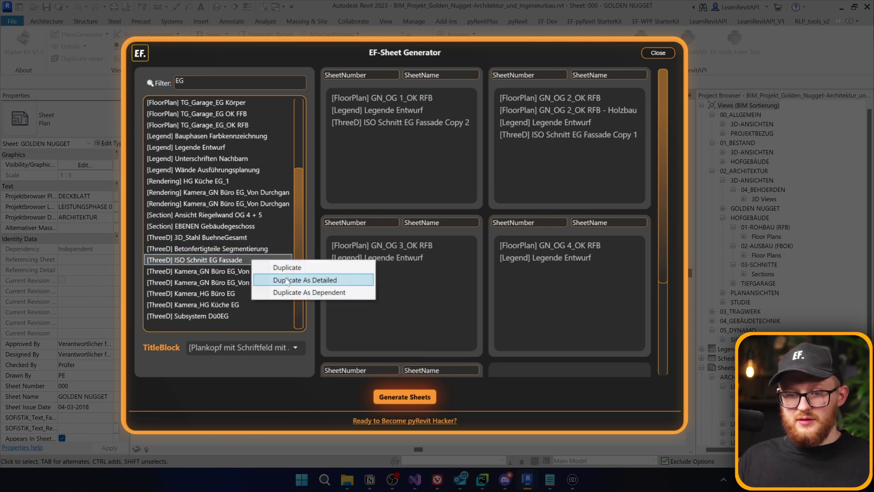
{"action": "left_click", "coordinate": [265, 279]}
{"action": "left_click_drag", "start_coordinate": [254, 271], "coordinate": [405, 294]}
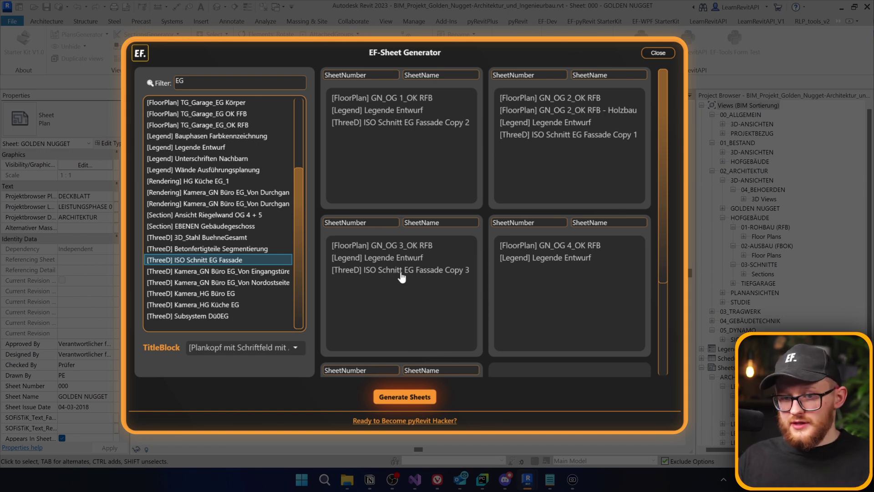
Move ISO Schnitt EG Fassade Copy 3 between sheets, then return it to the view list
{"action": "left_click_drag", "start_coordinate": [403, 271], "coordinate": [551, 291]}
{"action": "left_click_drag", "start_coordinate": [545, 207], "coordinate": [542, 150]}
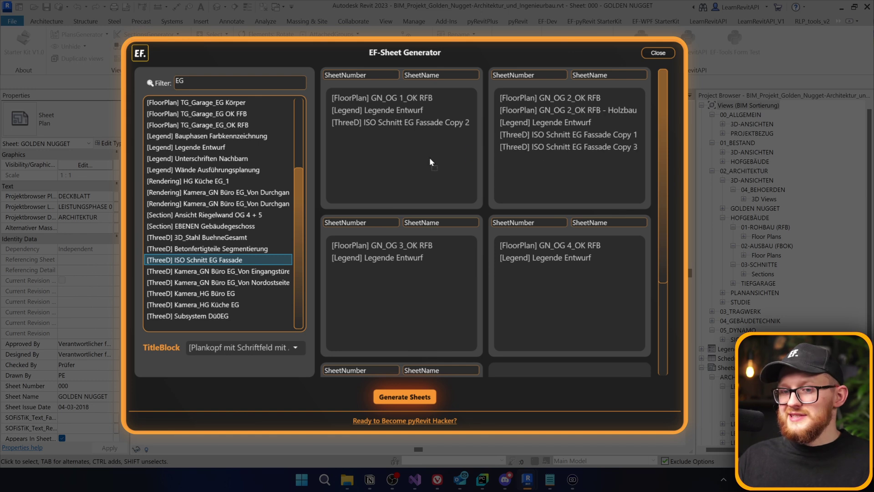
{"action": "left_click_drag", "start_coordinate": [430, 160], "coordinate": [431, 143]}
{"action": "left_click_drag", "start_coordinate": [420, 256], "coordinate": [427, 279]}
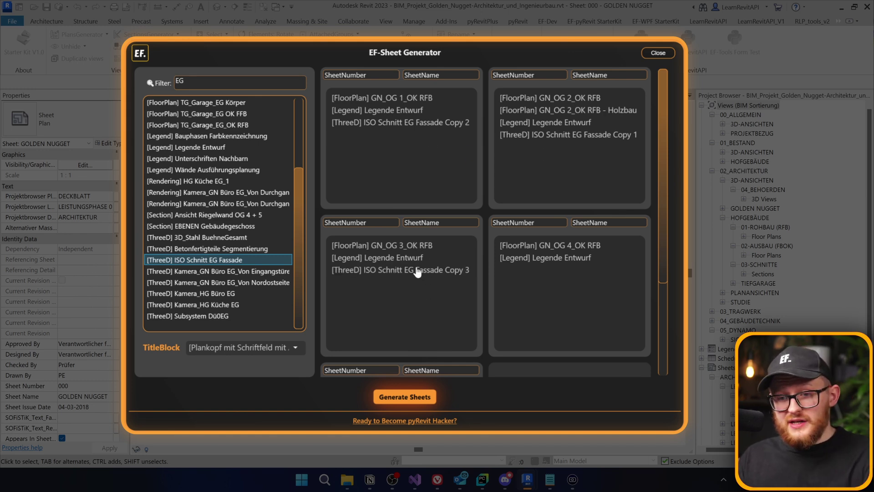
{"action": "left_click_drag", "start_coordinate": [261, 270], "coordinate": [255, 269]}
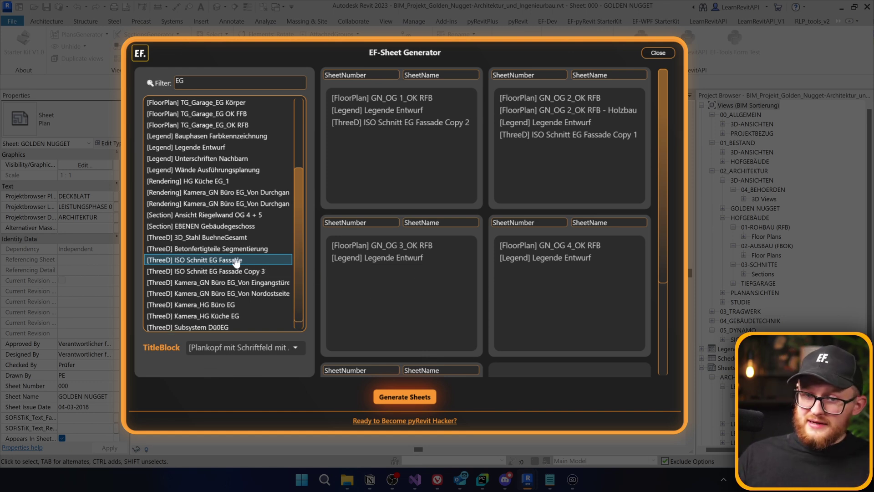
Remove ISO Schnitt EG Fassade Copy 2 from the first sheet
{"action": "double_click", "coordinate": [376, 123]}
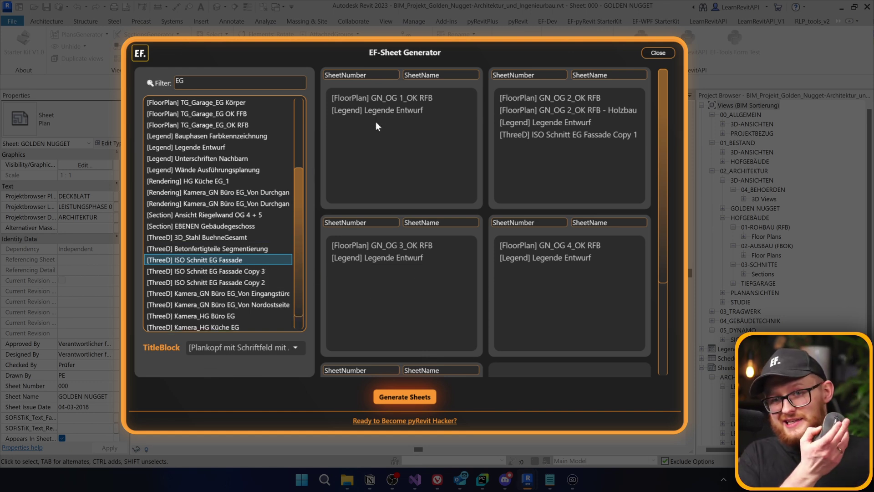
{"action": "scroll", "coordinate": [441, 168], "scroll_direction": "down", "scroll_amount": 3}
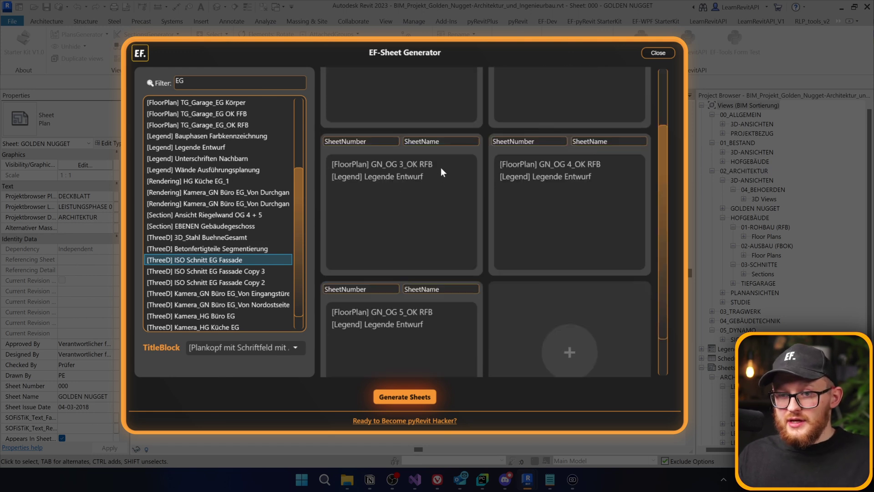
{"action": "scroll", "coordinate": [461, 175], "scroll_direction": "up", "scroll_amount": 3}
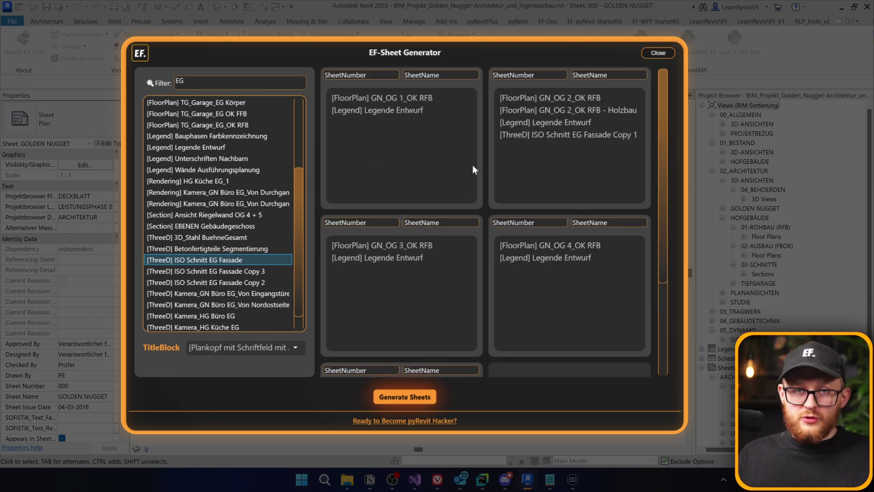
{"action": "key", "text": "Tab"}
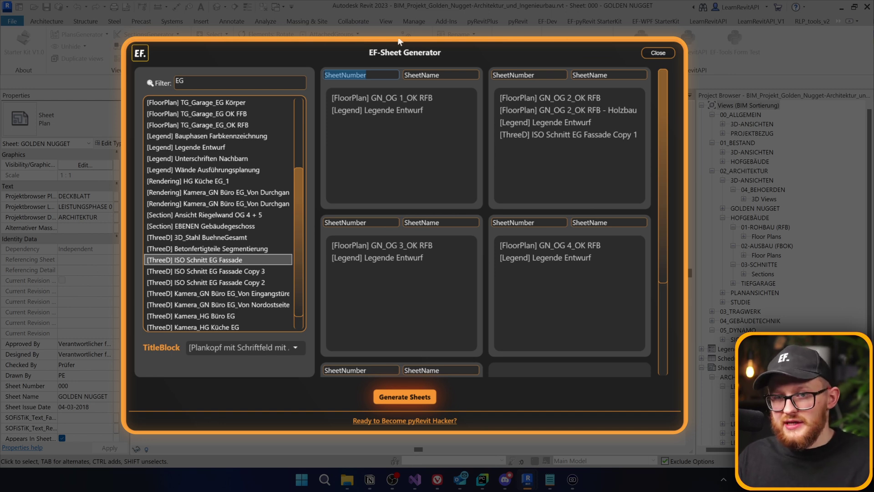
Number the five sheets 05.01 through 05.05
{"action": "type", "text": "05.01"}
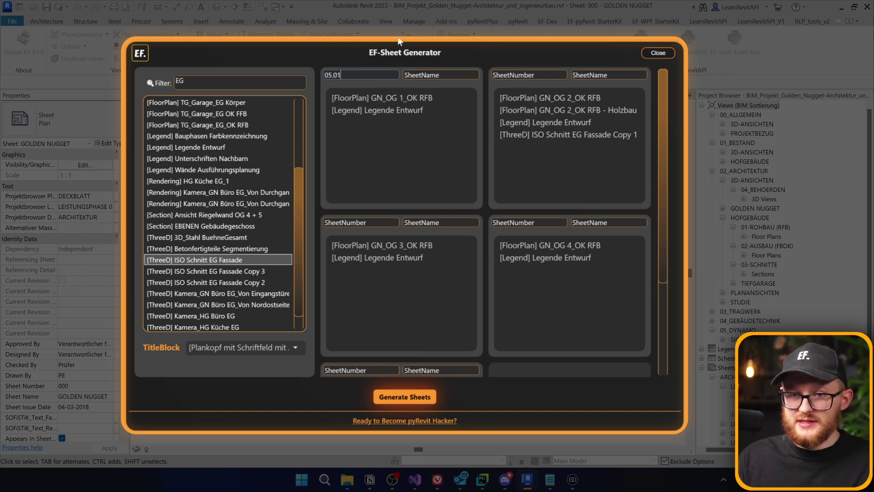
{"action": "type", "text": "05.01"}
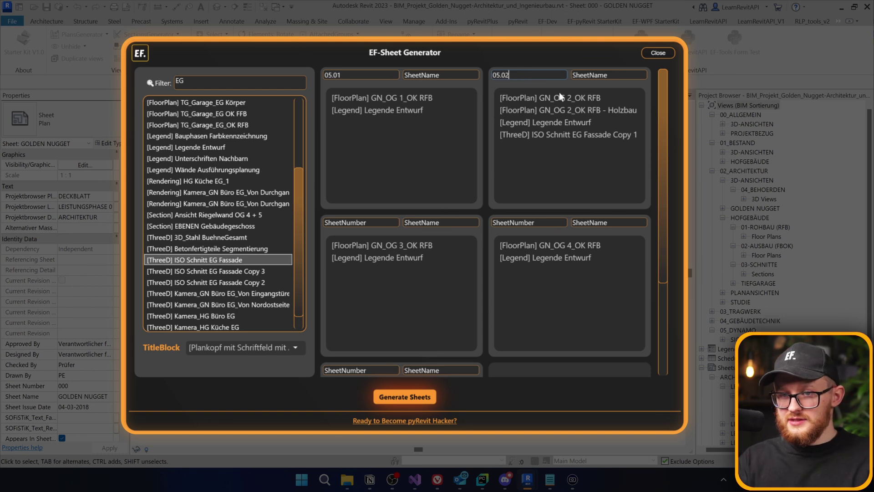
{"action": "key", "text": "BackSpace"}
{"action": "type", "text": "2"}
{"action": "key", "text": "Tab"}
{"action": "key", "text": "Tab"}
{"action": "type", "text": "05.03"}
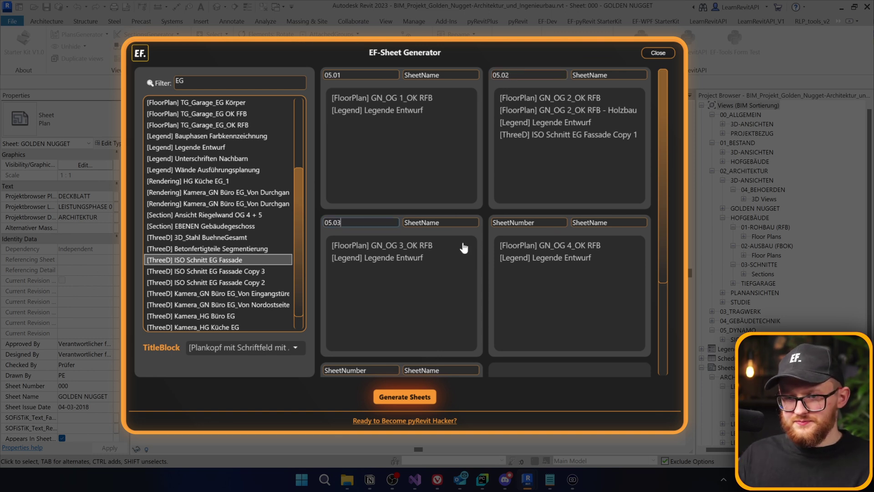
{"action": "type", "text": "05.04"}
{"action": "scroll", "coordinate": [363, 314], "scroll_direction": "down", "scroll_amount": 2}
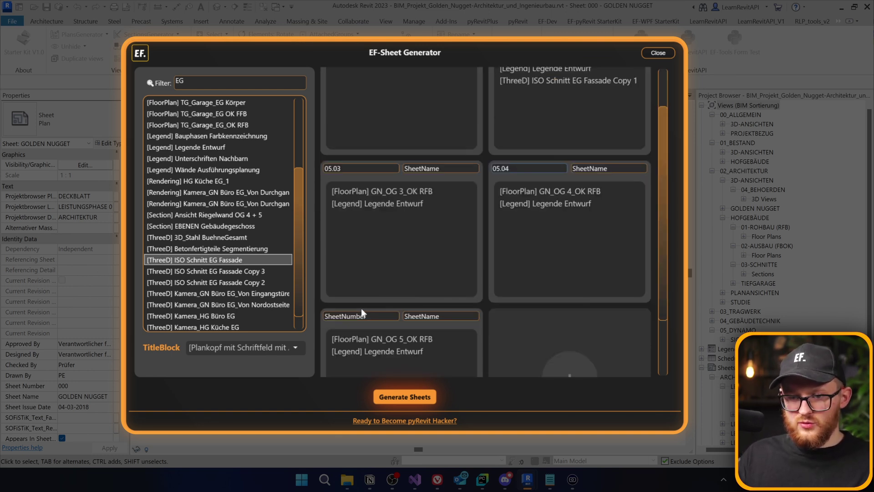
{"action": "scroll", "coordinate": [427, 272], "scroll_direction": "up", "scroll_amount": 2}
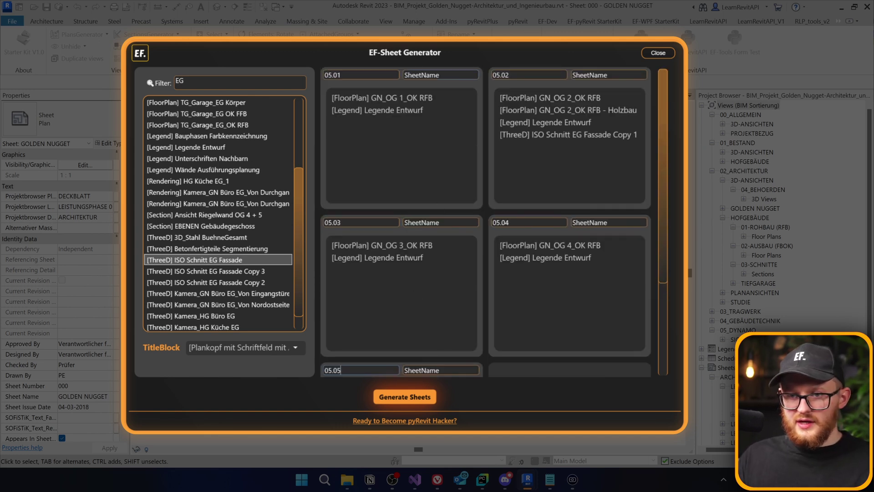
Name the sheets Level 01 through Level 05
{"action": "left_click", "coordinate": [422, 75]}
{"action": "type", "text": "Level 02"}
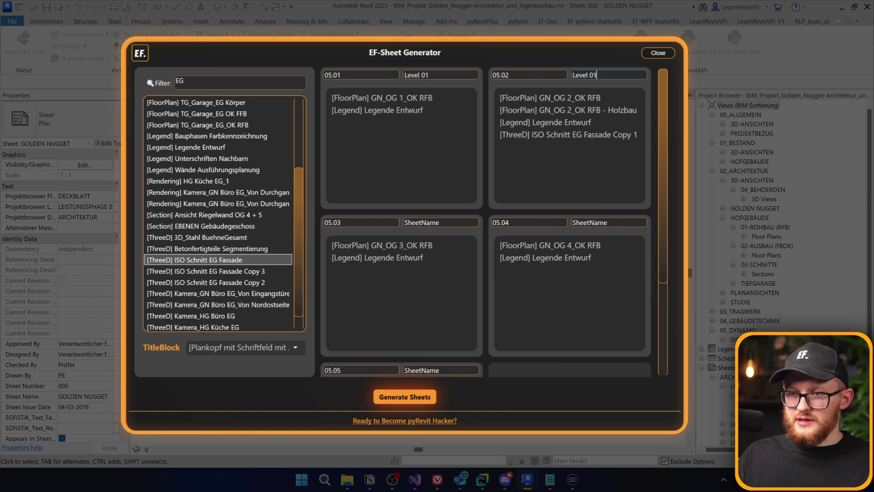
{"action": "left_click", "coordinate": [460, 218]}
{"action": "type", "text": "Level 03"}
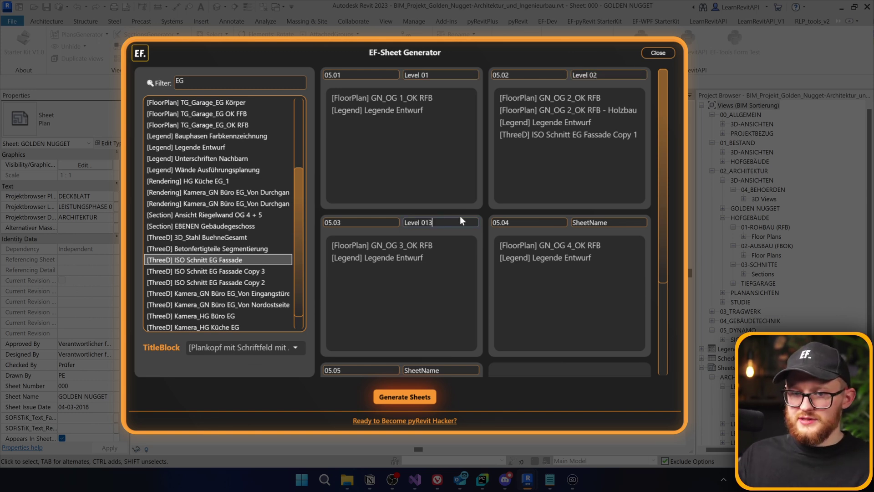
{"action": "key", "text": "BackSpace"}
{"action": "type", "text": "4"}
{"action": "scroll", "coordinate": [444, 305], "scroll_direction": "down", "scroll_amount": 2}
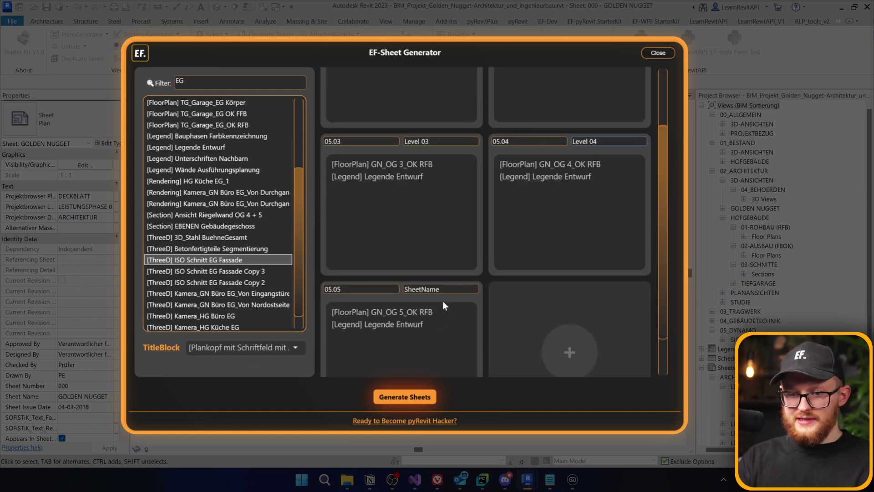
{"action": "scroll", "coordinate": [486, 223], "scroll_direction": "up", "scroll_amount": 2}
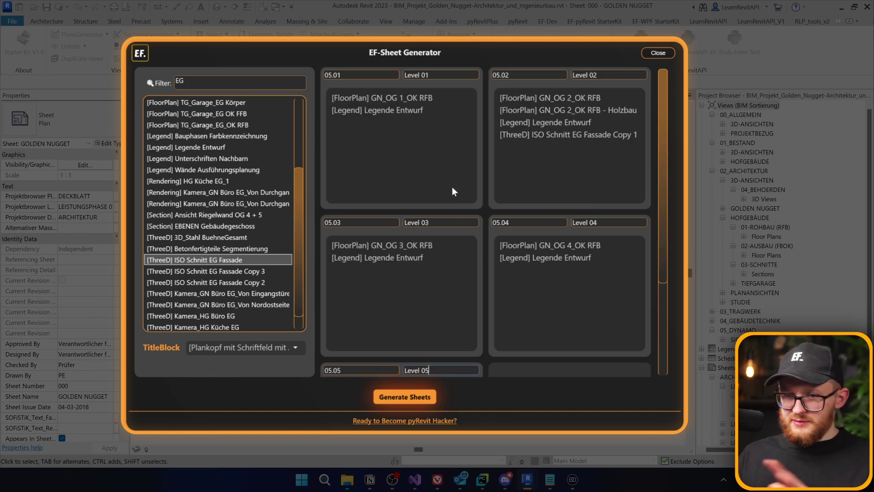
{"action": "left_click", "coordinate": [245, 83]}
Filter for 'Sec' and add section A-A to sheet 05.04
{"action": "key", "text": "BackSpace"}
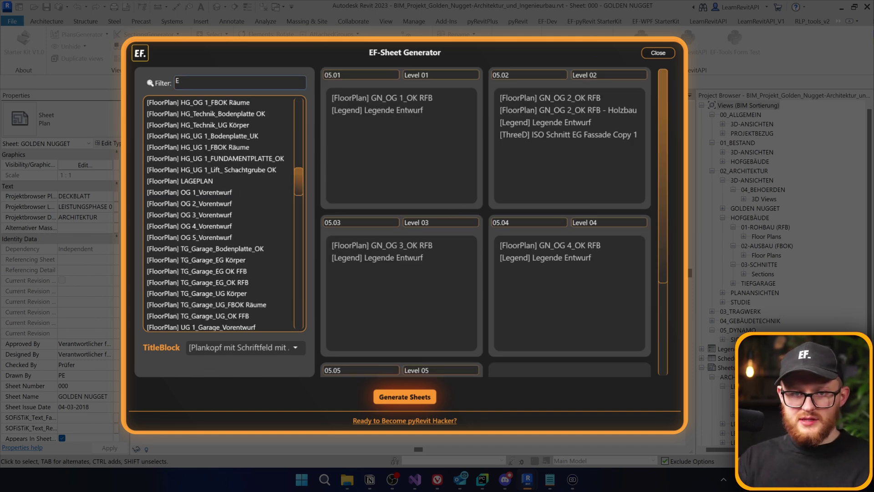
{"action": "key", "text": "BackSpace"}
{"action": "type", "text": "Section"}
{"action": "left_click_drag", "start_coordinate": [237, 102], "coordinate": [529, 278]}
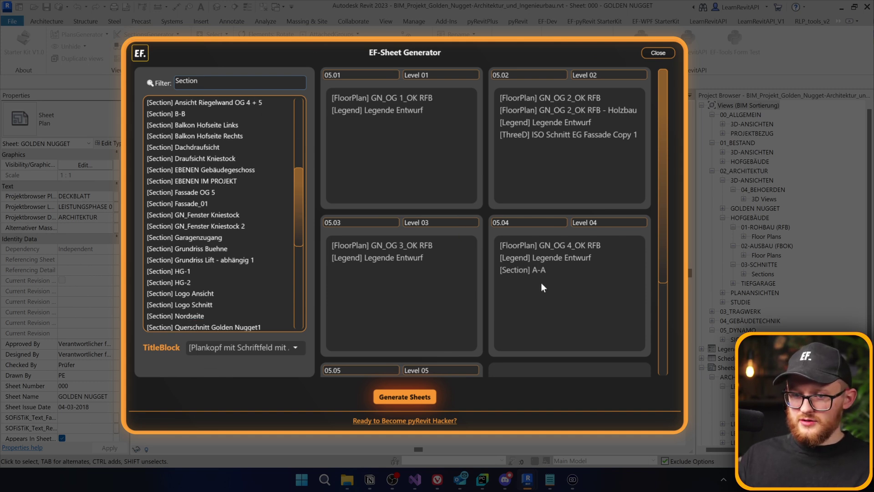
Choose the Plankopf_Verkaufsplan A3 title block and generate the sheets
{"action": "left_click", "coordinate": [295, 347]}
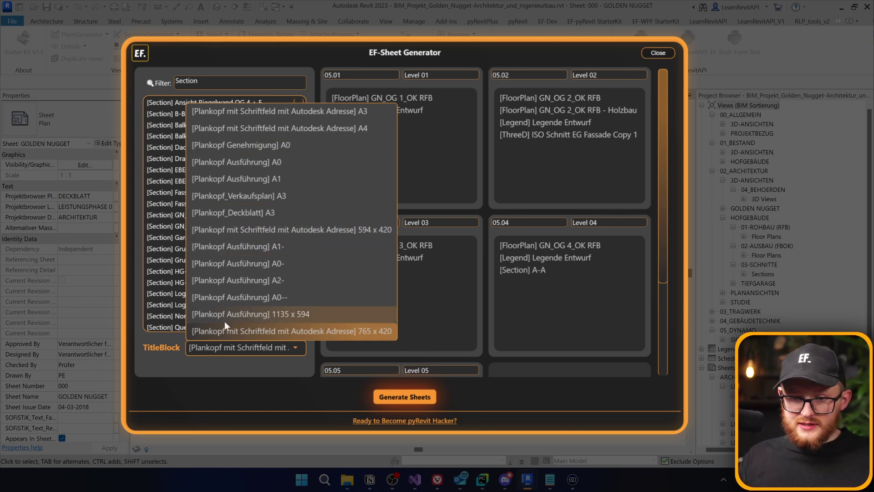
{"action": "left_click", "coordinate": [264, 196]}
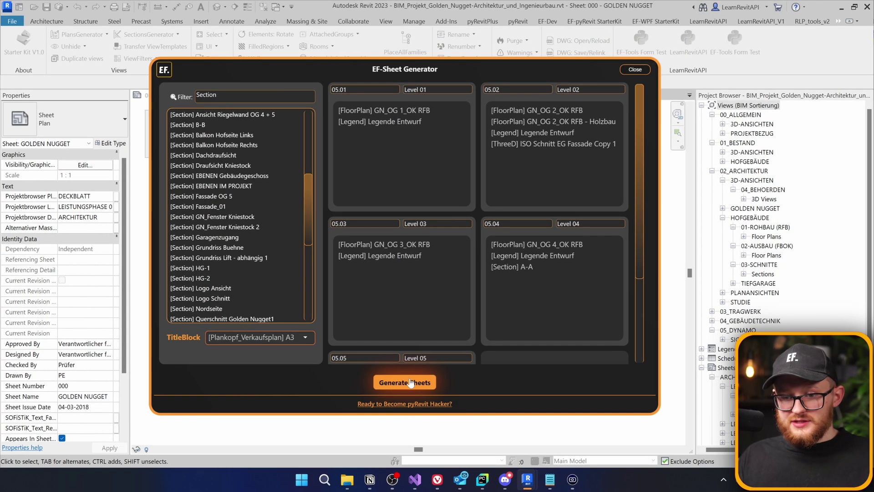
{"action": "left_click", "coordinate": [406, 392]}
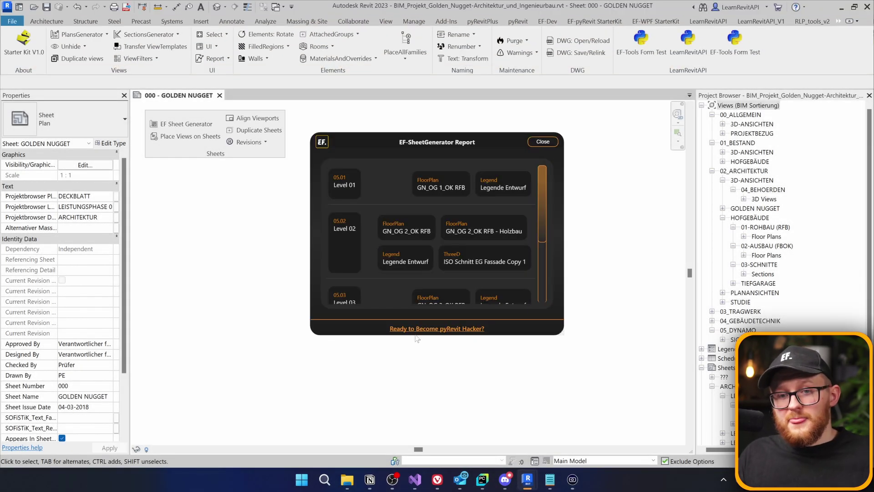
Reposition the EF-SheetGenerator Report and scroll through its list of created sheets
{"action": "mouse_move", "coordinate": [367, 141]}
{"action": "left_mouse_down"}
{"action": "mouse_move", "coordinate": [395, 152]}
{"action": "mouse_move", "coordinate": [363, 130]}
{"action": "mouse_move", "coordinate": [349, 145]}
{"action": "mouse_move", "coordinate": [367, 145]}
{"action": "left_mouse_up"}
{"action": "scroll", "coordinate": [339, 183], "scroll_direction": "down", "scroll_amount": 3}
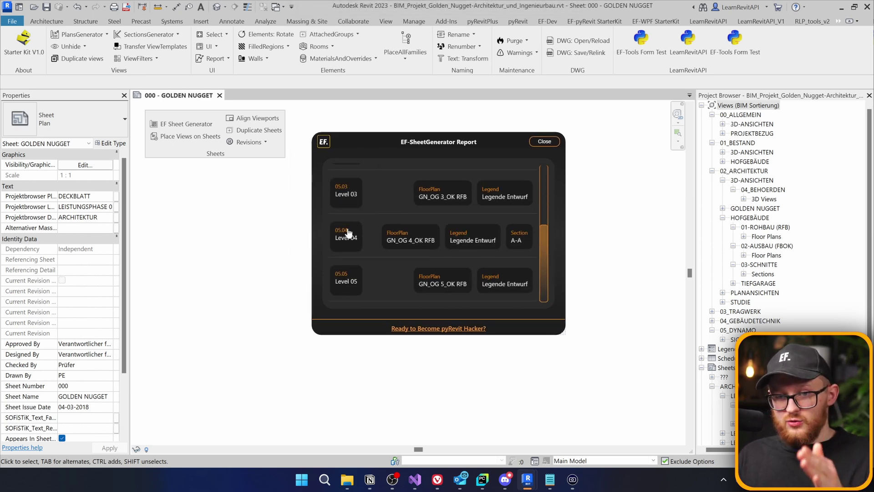
{"action": "scroll", "coordinate": [426, 220], "scroll_direction": "up", "scroll_amount": 3}
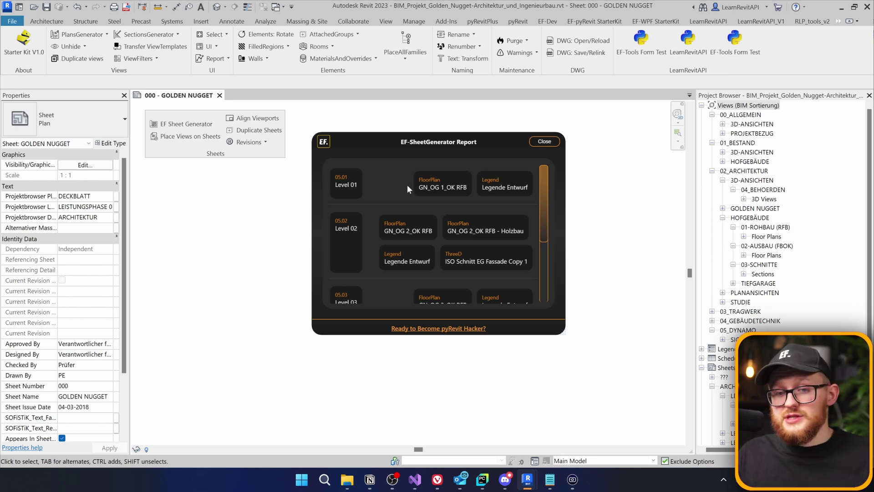
Open sheets 05.01 through 05.04 from the report, then close the report
{"action": "left_click", "coordinate": [350, 184]}
{"action": "left_click_drag", "start_coordinate": [362, 147], "coordinate": [588, 155]}
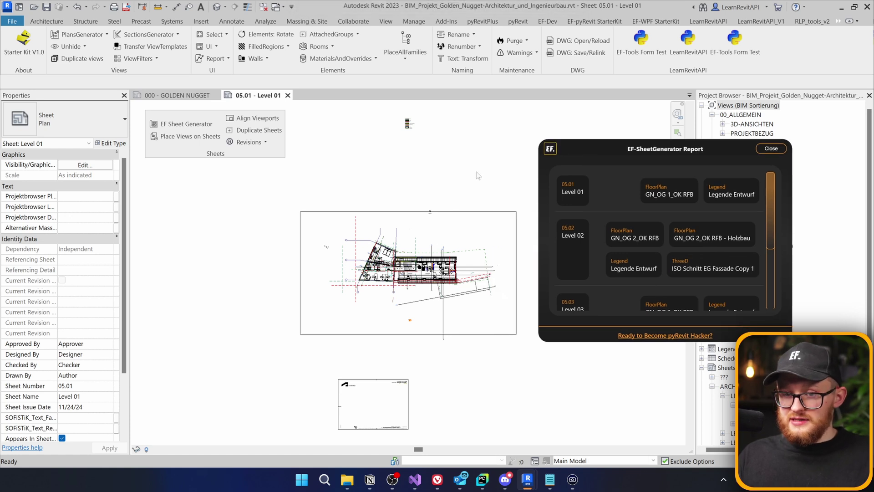
{"action": "left_click", "coordinate": [570, 243]}
{"action": "scroll", "coordinate": [575, 261], "scroll_direction": "down", "scroll_amount": 2}
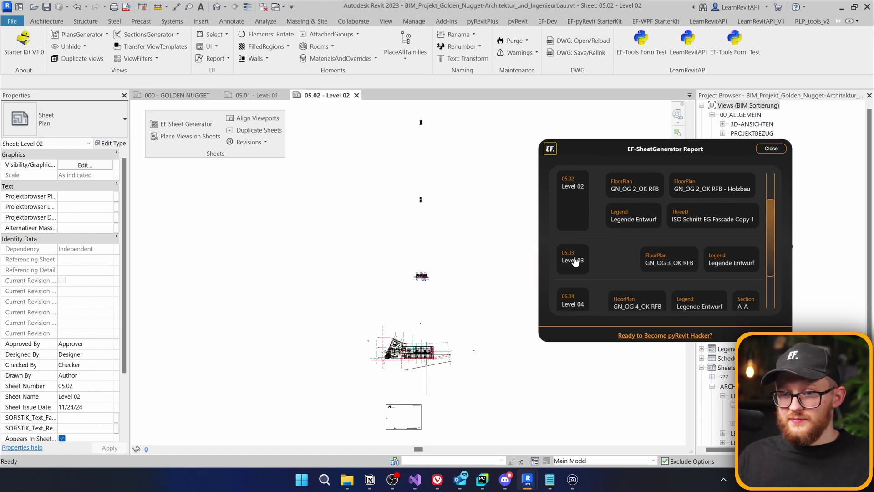
{"action": "left_click", "coordinate": [575, 261]}
{"action": "scroll", "coordinate": [569, 263], "scroll_direction": "down", "scroll_amount": 2}
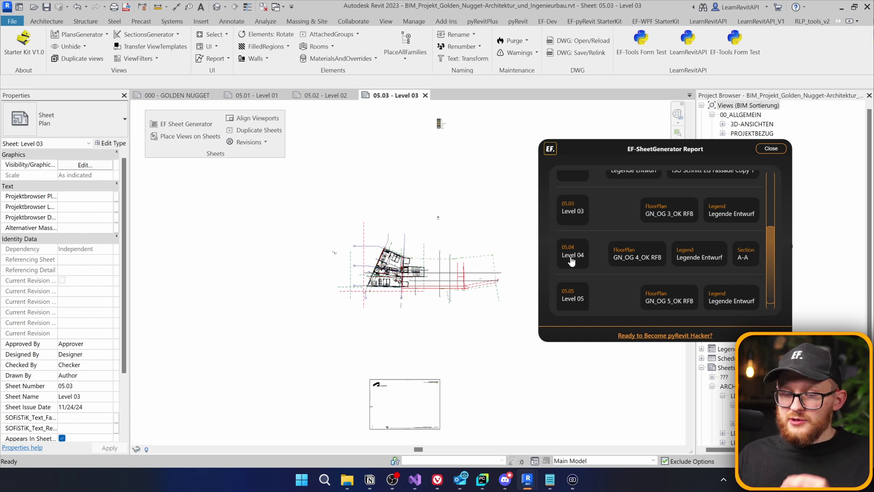
{"action": "left_click", "coordinate": [568, 257]}
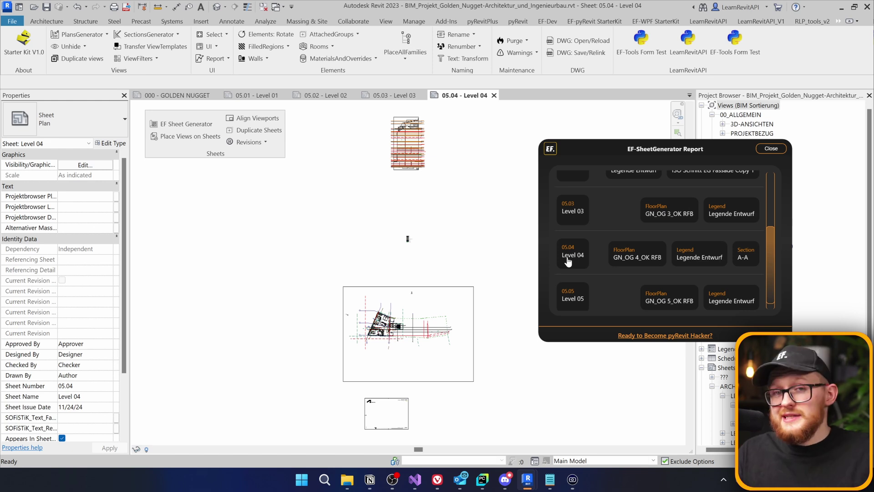
{"action": "key", "text": "Escape"}
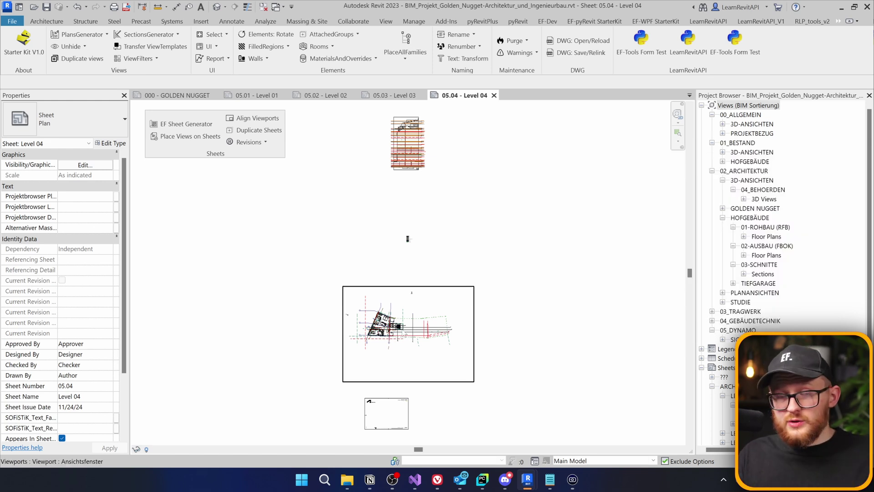
Move the floor plan viewport left and down and set section A-A beside it
{"action": "scroll", "coordinate": [423, 154], "scroll_direction": "down", "scroll_amount": 1}
{"action": "left_click", "coordinate": [410, 311]}
{"action": "left_click_drag", "start_coordinate": [410, 310], "coordinate": [368, 325]}
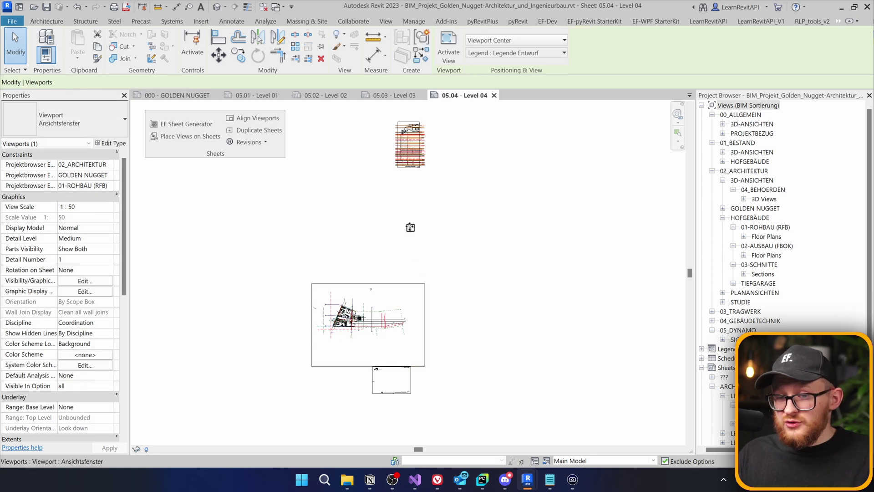
{"action": "left_click", "coordinate": [445, 339]}
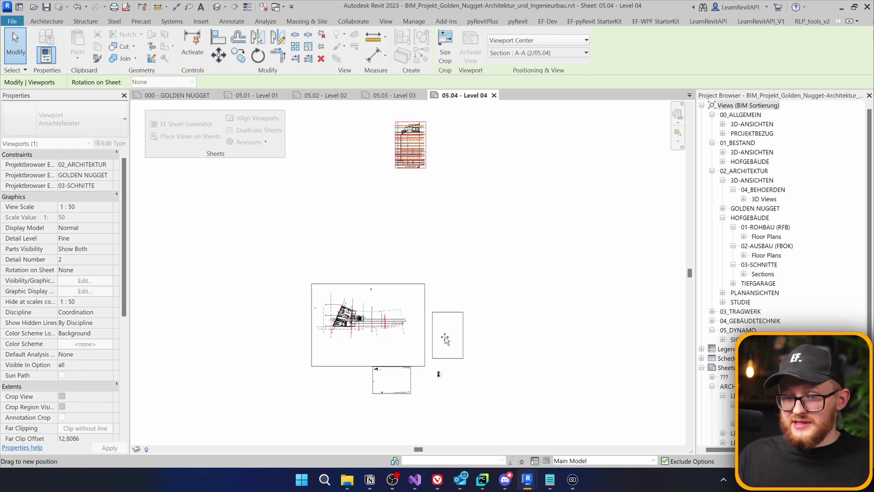
{"action": "left_click", "coordinate": [446, 339]}
{"action": "scroll", "coordinate": [424, 373], "scroll_direction": "up", "scroll_amount": 2}
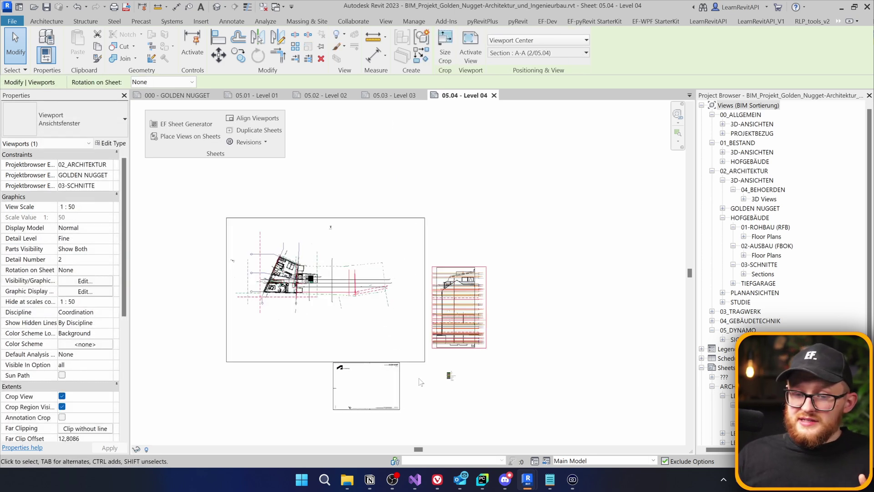
{"action": "scroll", "coordinate": [420, 382], "scroll_direction": "up", "scroll_amount": 1}
Line the section up with the plan and move Legende Entwurf up and right
{"action": "left_click", "coordinate": [254, 249]}
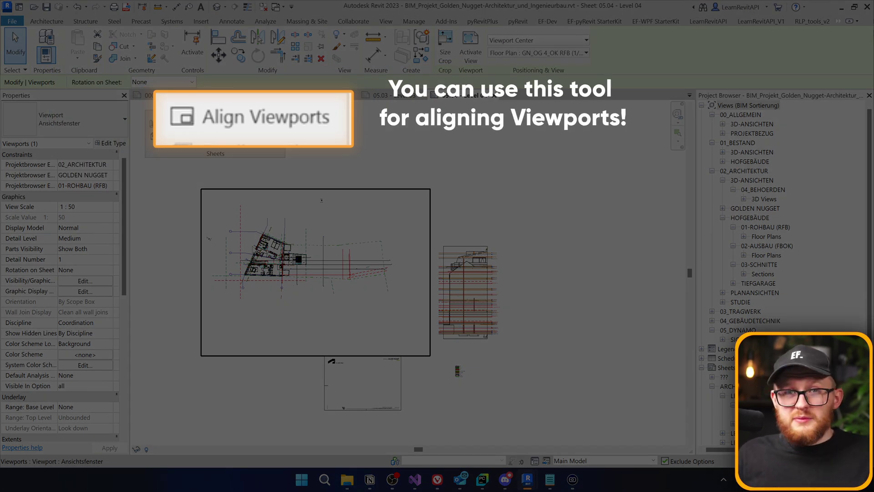
{"action": "left_click", "coordinate": [482, 278]}
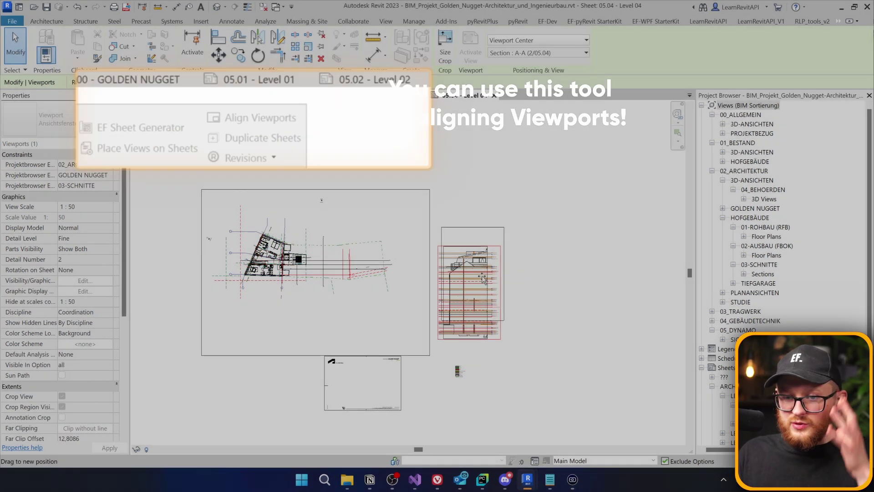
{"action": "left_click_drag", "start_coordinate": [483, 279], "coordinate": [479, 280]}
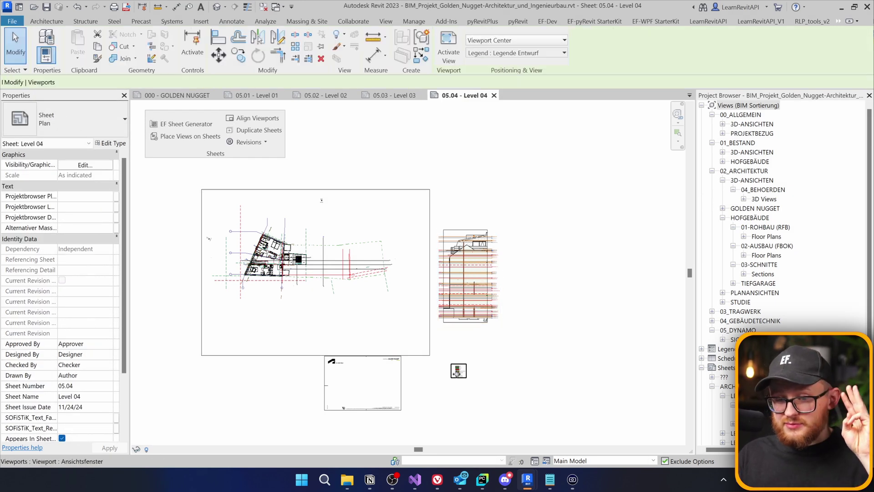
{"action": "left_click_drag", "start_coordinate": [458, 370], "coordinate": [521, 271]}
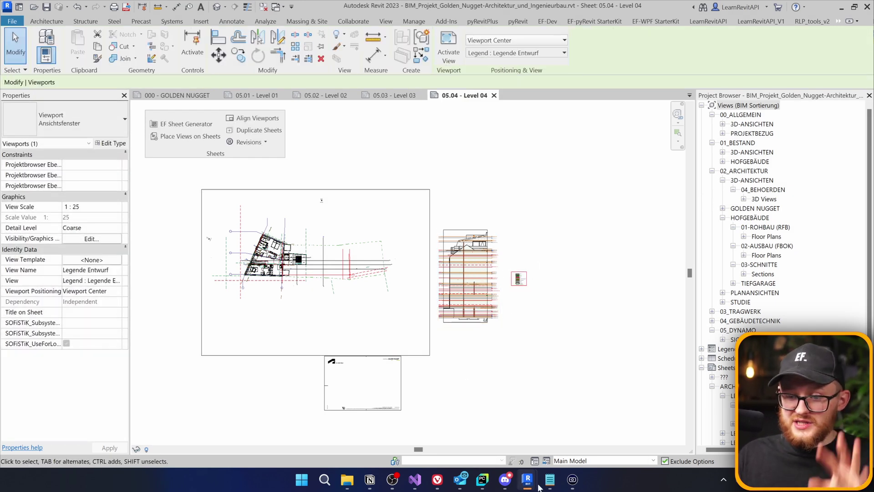
{"action": "mouse_move", "coordinate": [538, 484]}
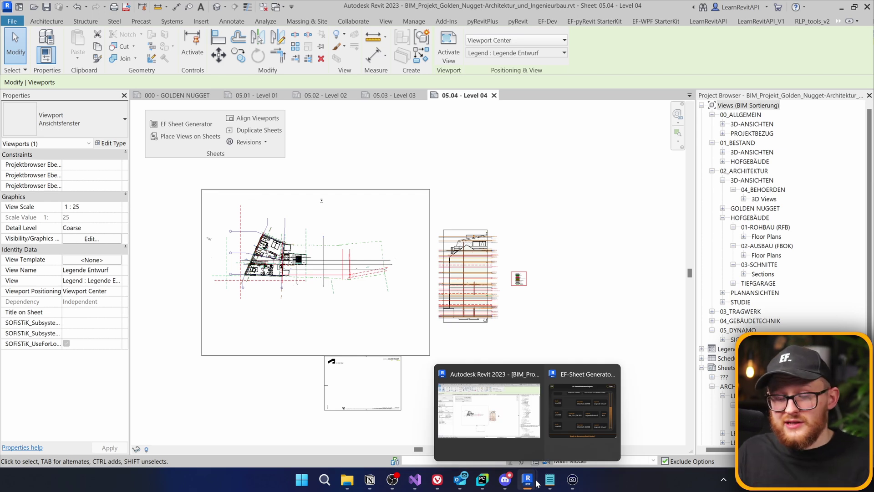
{"action": "left_click", "coordinate": [451, 339]}
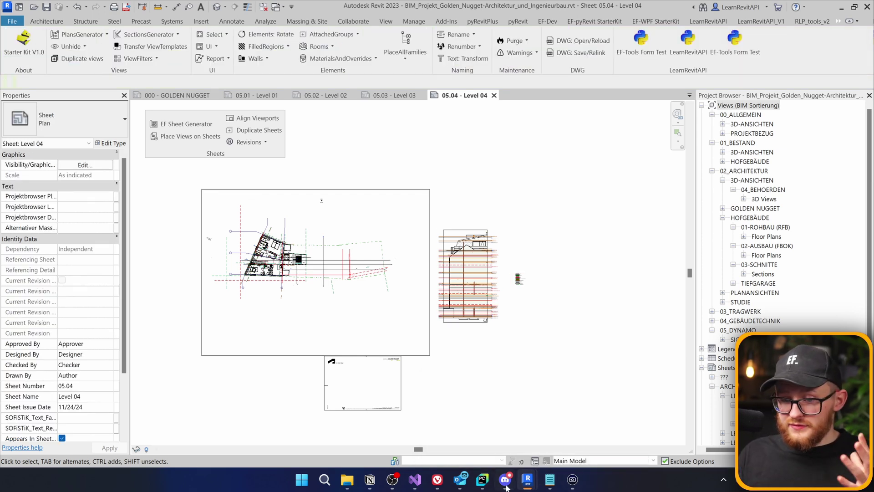
Bring the EF-SheetGenerator Report back and open sheet 05.02 Level 02
{"action": "mouse_move", "coordinate": [528, 480]}
{"action": "left_click", "coordinate": [568, 442]}
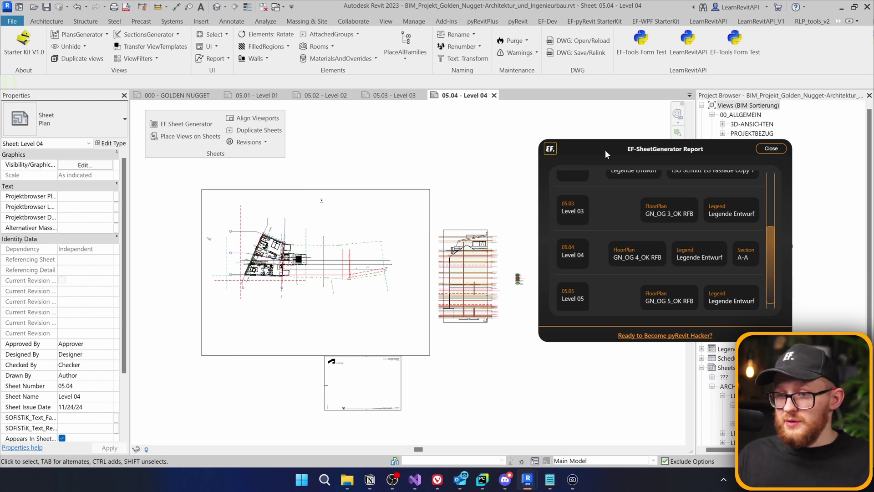
{"action": "scroll", "coordinate": [579, 241], "scroll_direction": "down", "scroll_amount": 1}
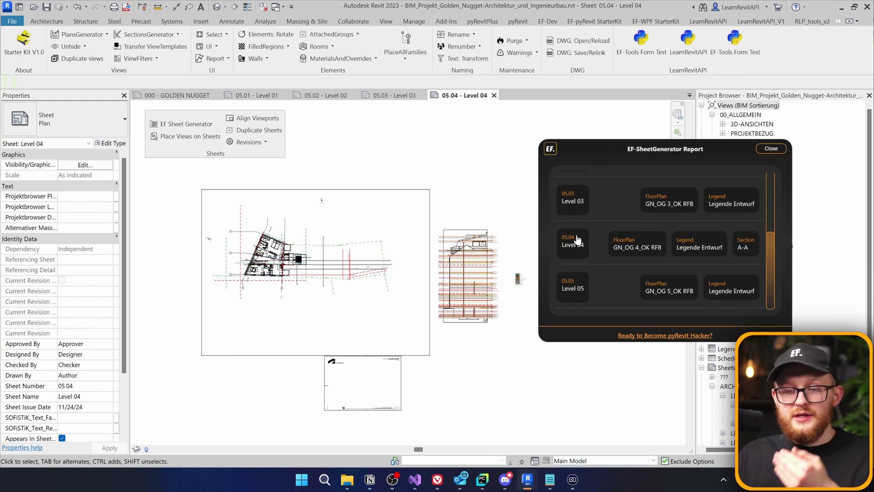
{"action": "scroll", "coordinate": [568, 241], "scroll_direction": "up", "scroll_amount": 3}
{"action": "left_click", "coordinate": [569, 236]}
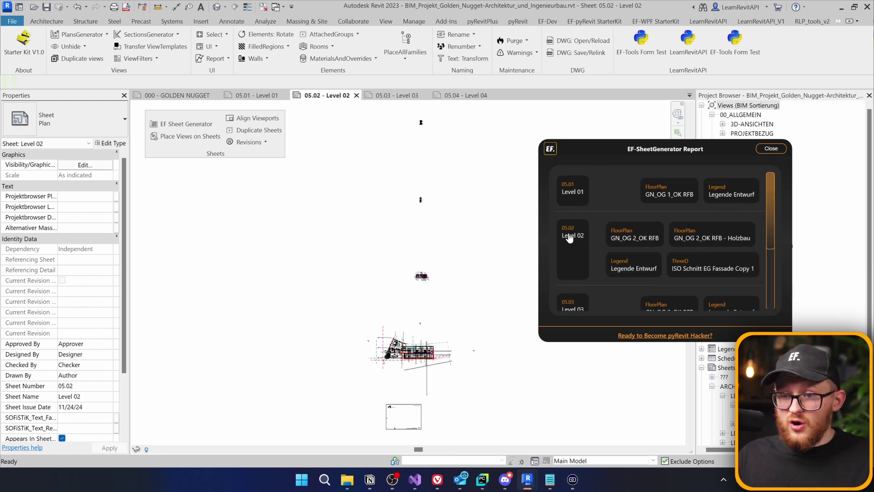
Open both GN_OG 2 plans, ISO Schnitt EG Fassade Copy 1 and Legende Entwurf, then return to 05.02
{"action": "left_click", "coordinate": [650, 237]}
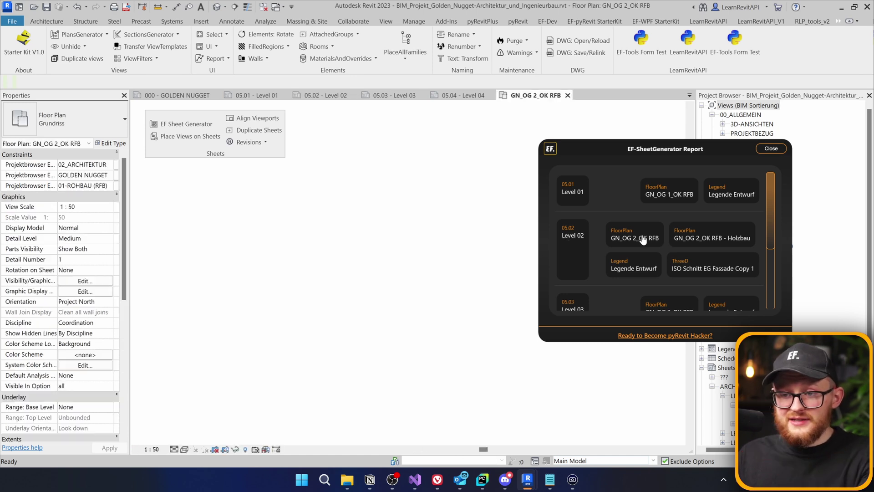
{"action": "left_click", "coordinate": [679, 236]}
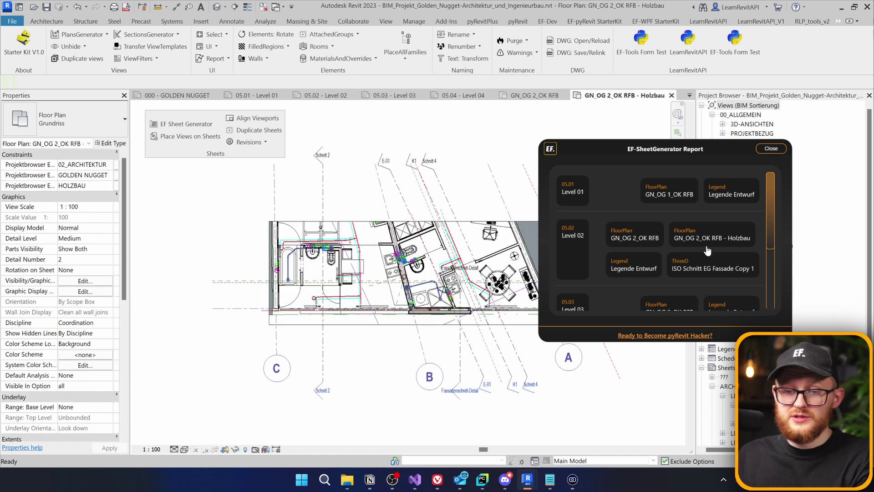
{"action": "left_click", "coordinate": [711, 266]}
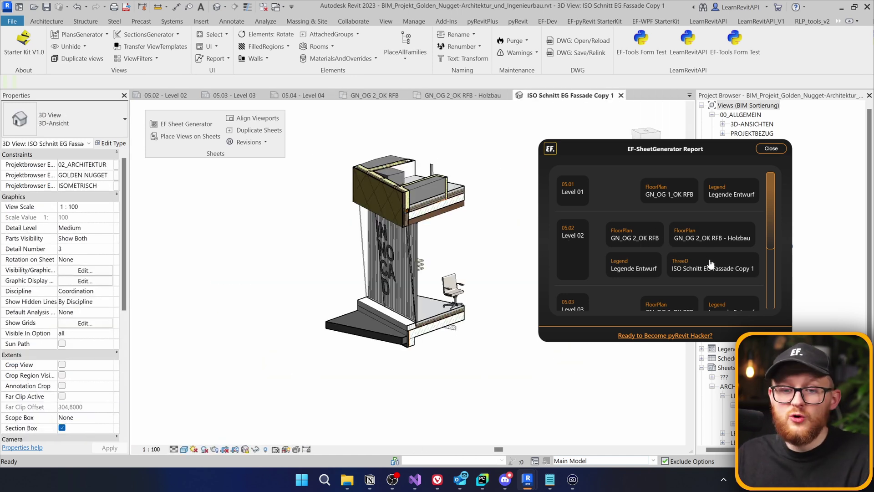
{"action": "left_click", "coordinate": [650, 258]}
{"action": "left_click", "coordinate": [575, 244]}
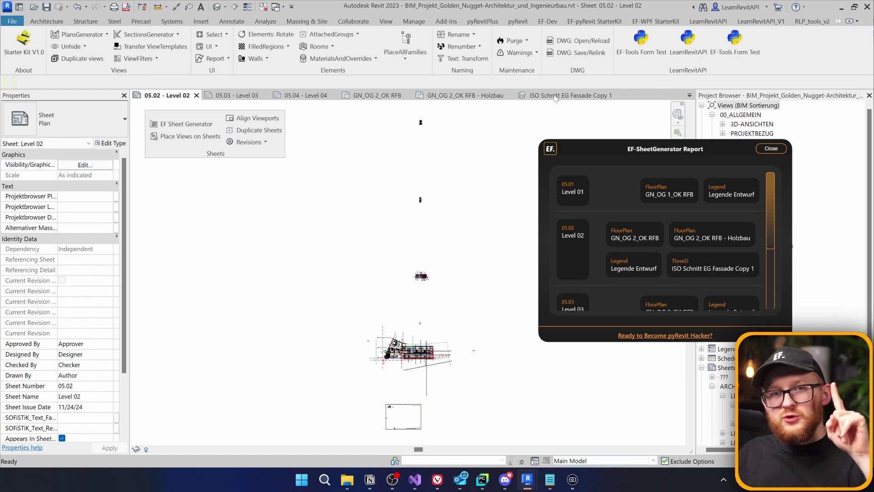
Close the report, select the five PlaceViews.pushbutton files in Explorer, and return to Revit
{"action": "left_click", "coordinate": [519, 146]}
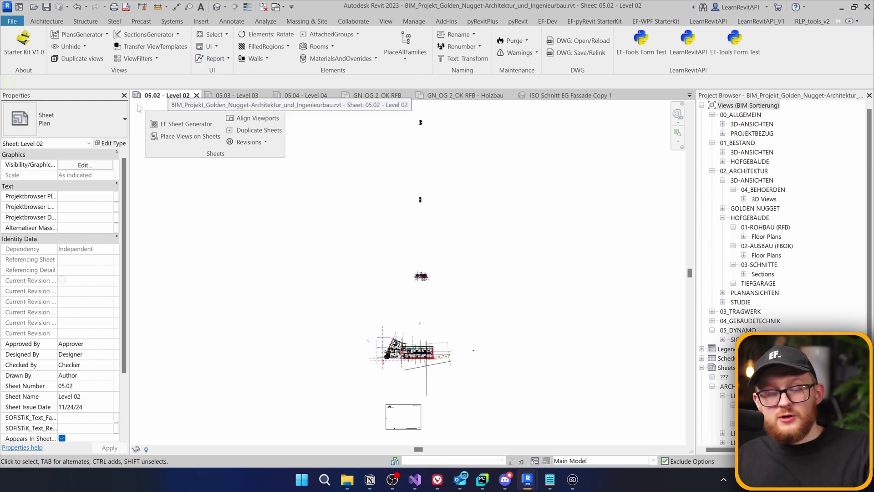
{"action": "key", "text": "alt"}
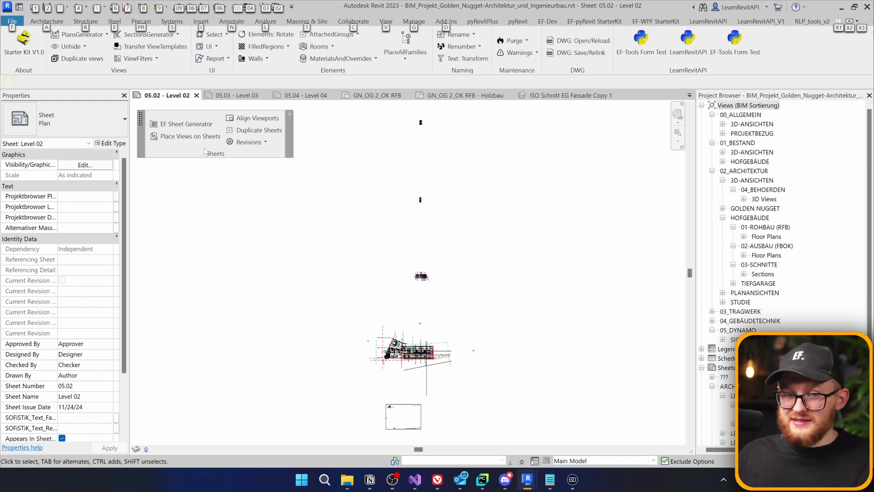
{"action": "mouse_move", "coordinate": [348, 480]}
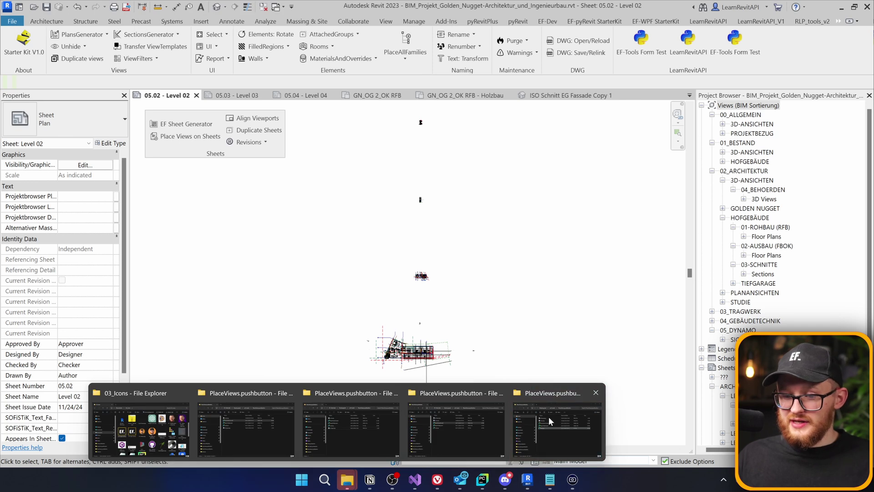
{"action": "left_click", "coordinate": [437, 423]}
{"action": "left_click_drag", "start_coordinate": [484, 323], "coordinate": [320, 139]}
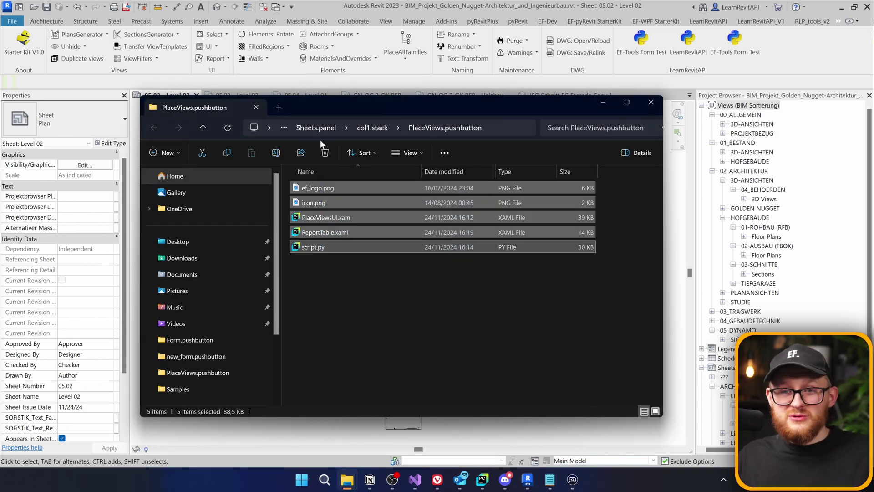
{"action": "left_click", "coordinate": [673, 211]}
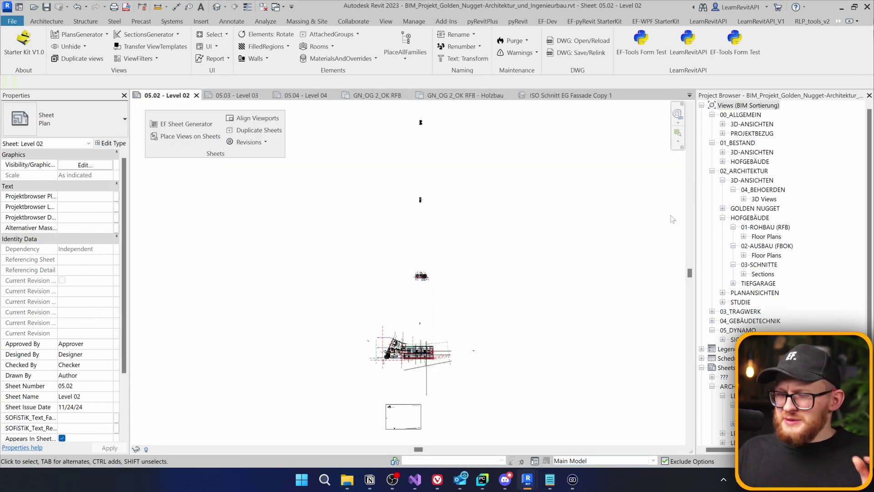
Launch EF Sheet Generator from the Sheets panel to list the project's views for new sheets
{"action": "left_click", "coordinate": [183, 123]}
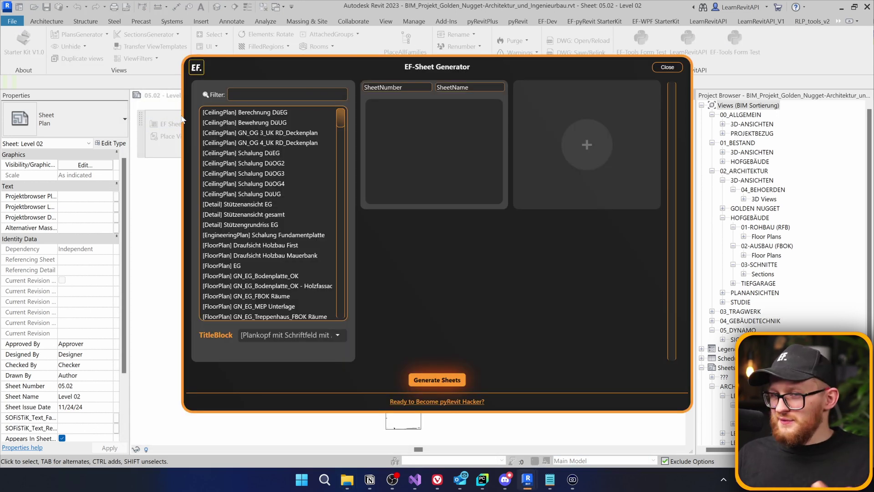